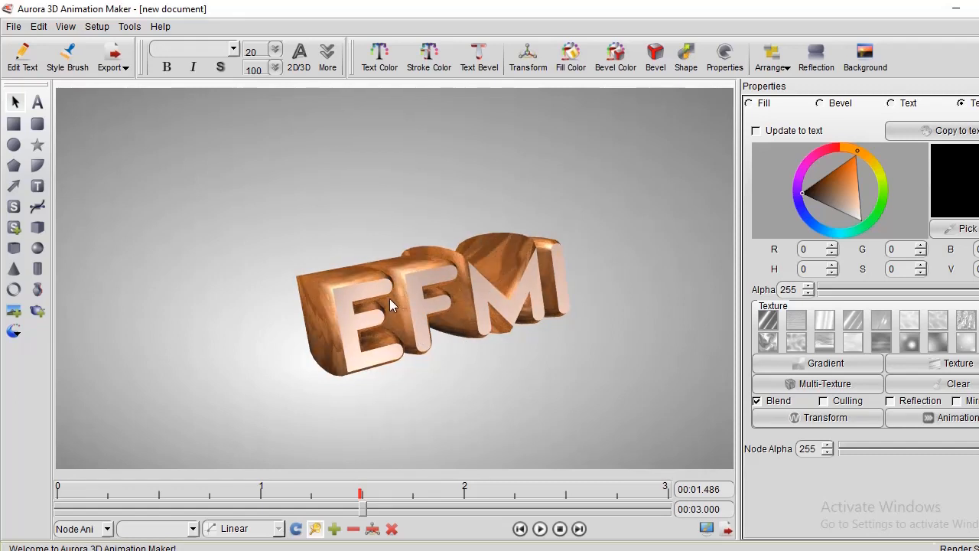
Play the existing EFMI text animation from its beginning to preview the finished motion.
{"action": "left_click", "coordinate": [540, 530]}
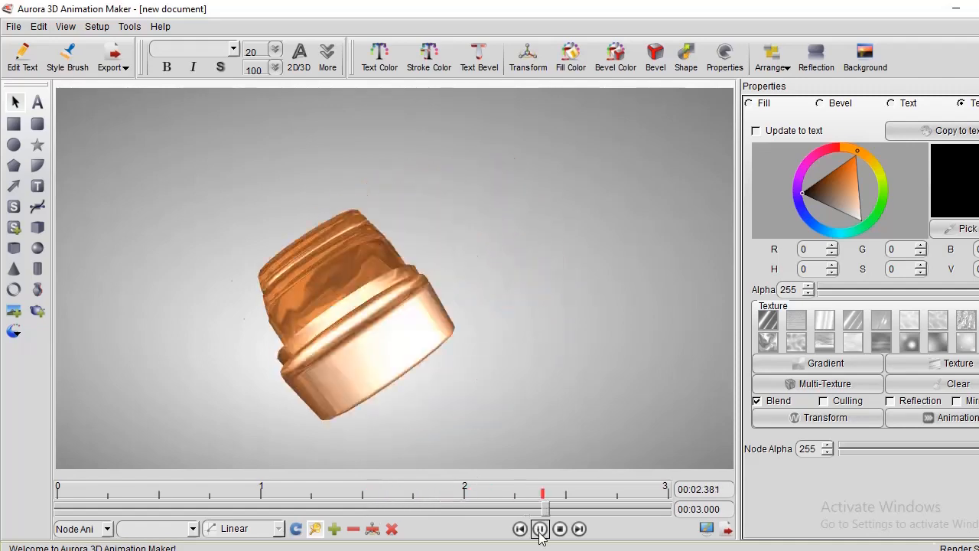
{"action": "left_click", "coordinate": [60, 501]}
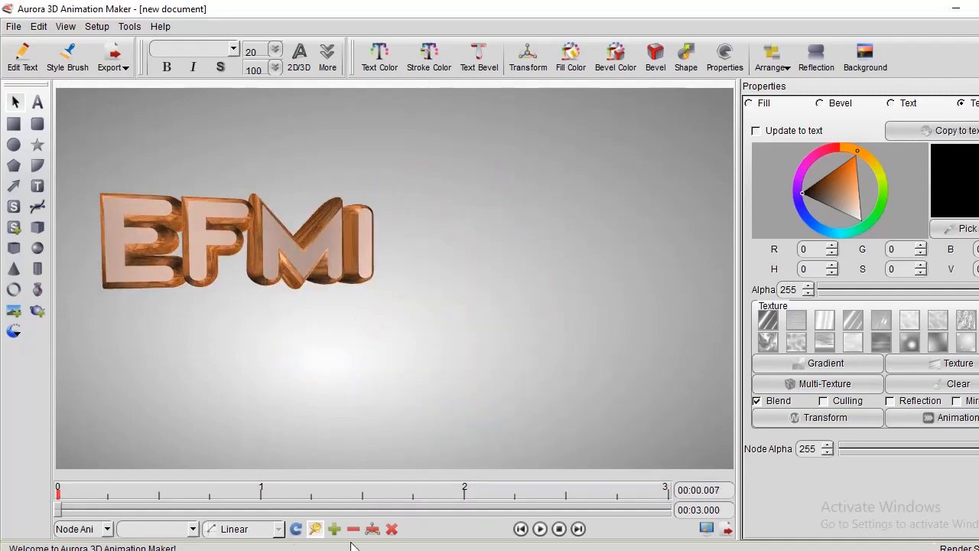
{"action": "left_click", "coordinate": [541, 528]}
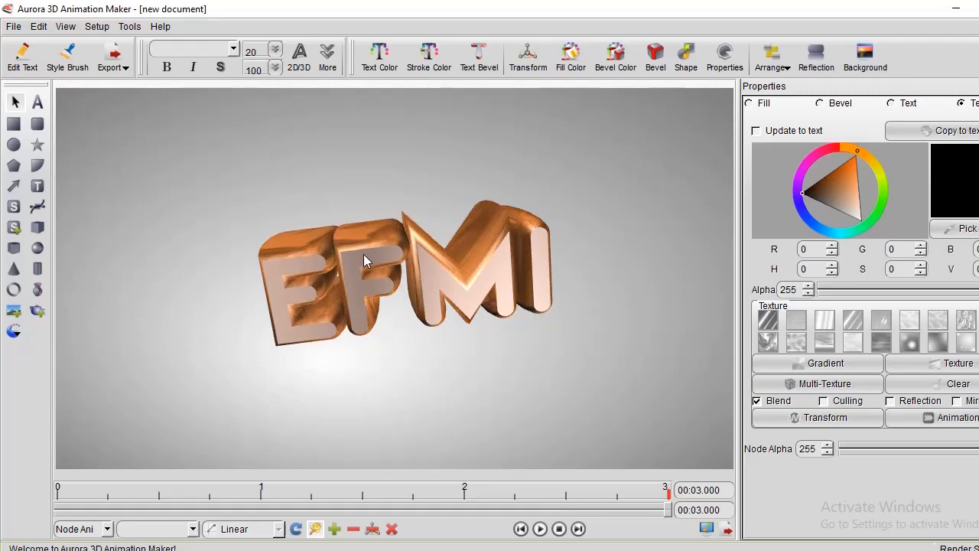
Create a new blank document with a 1024 × 576 pixel render size, discarding changes to the current document.
{"action": "left_click", "coordinate": [16, 27]}
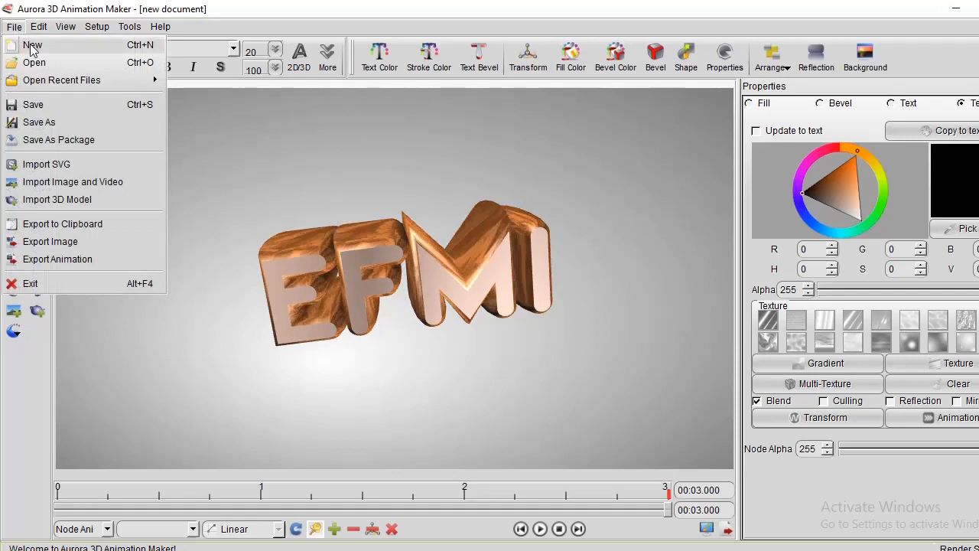
{"action": "left_click", "coordinate": [40, 46]}
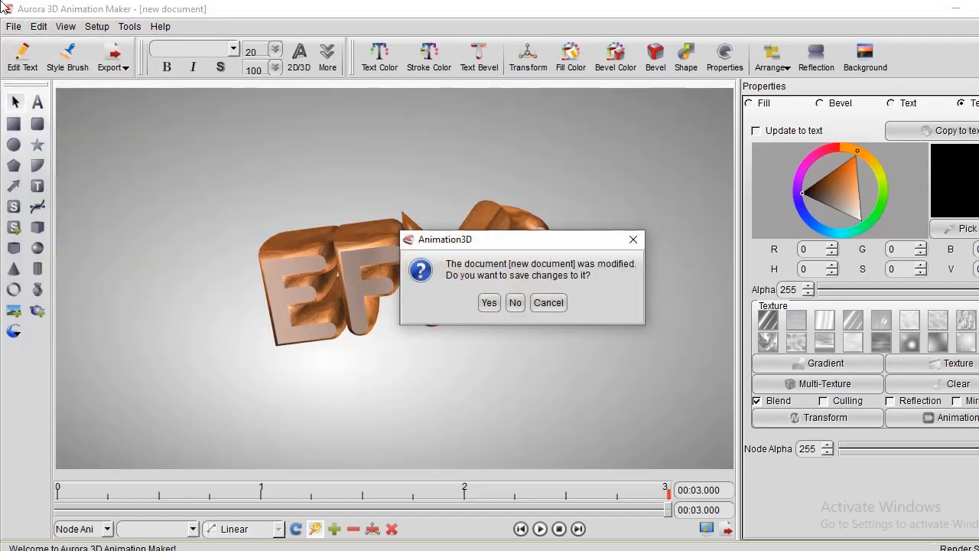
{"action": "left_click", "coordinate": [515, 302]}
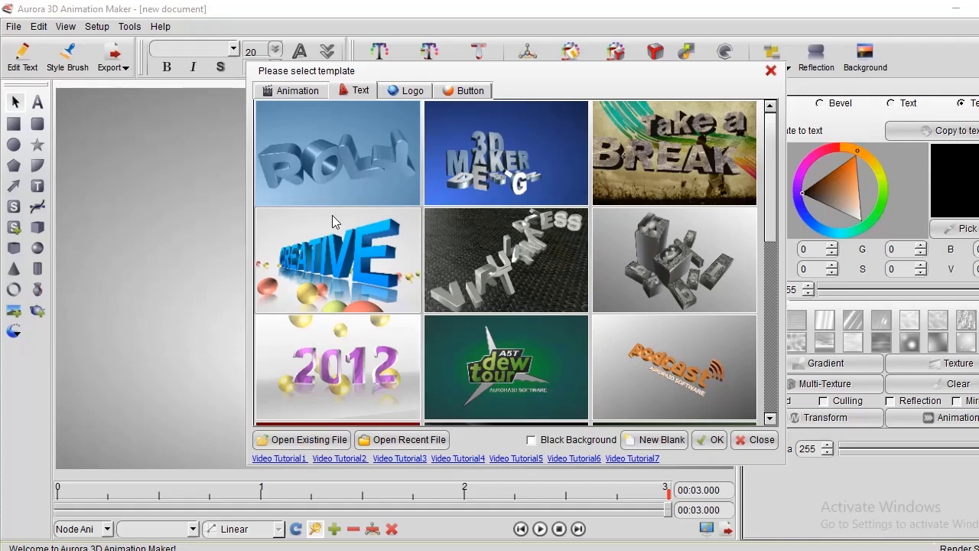
{"action": "scroll", "coordinate": [604, 284], "scroll_direction": "down", "scroll_amount": 3}
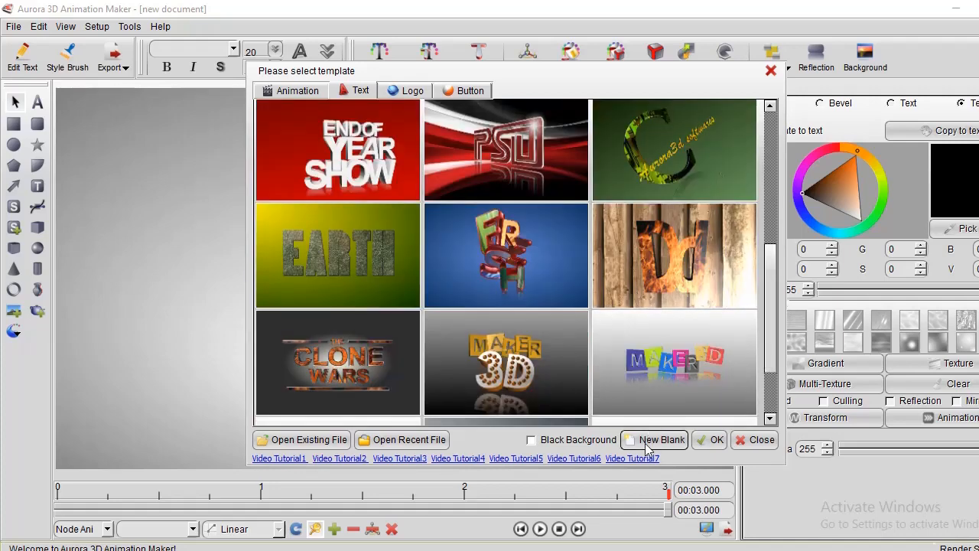
{"action": "left_click", "coordinate": [657, 440]}
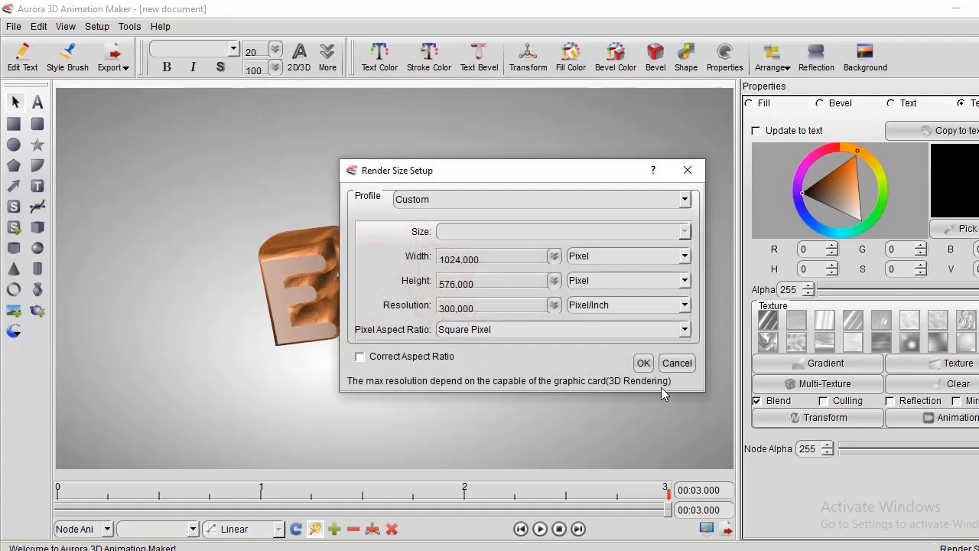
{"action": "left_click", "coordinate": [641, 363]}
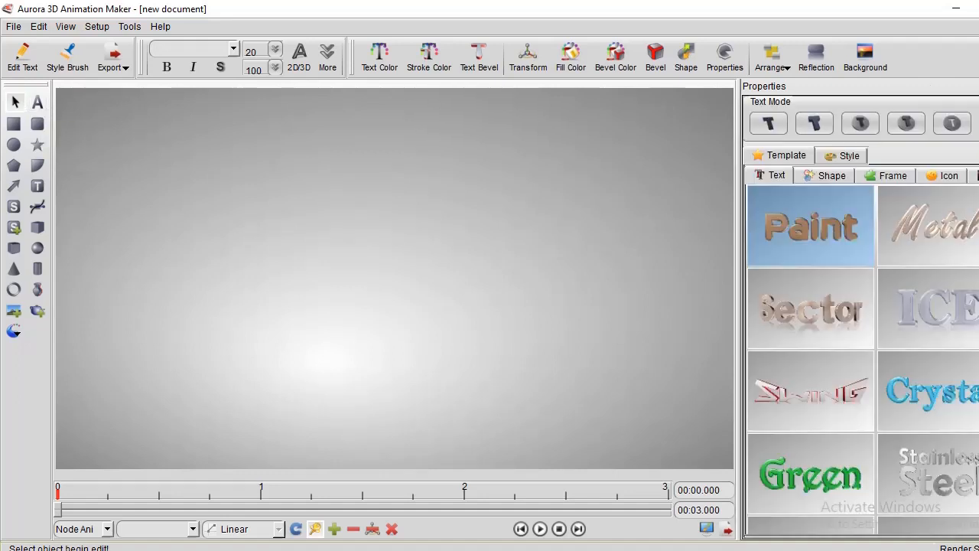
Browse the text templates and add the Paint template to the empty scene.
{"action": "scroll", "coordinate": [823, 234], "scroll_direction": "down", "scroll_amount": 5}
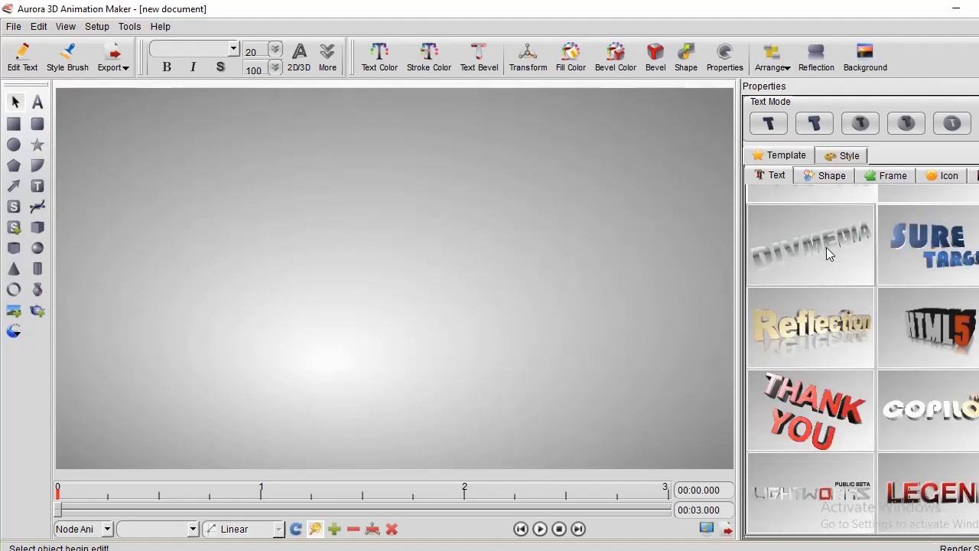
{"action": "scroll", "coordinate": [824, 345], "scroll_direction": "up", "scroll_amount": 5}
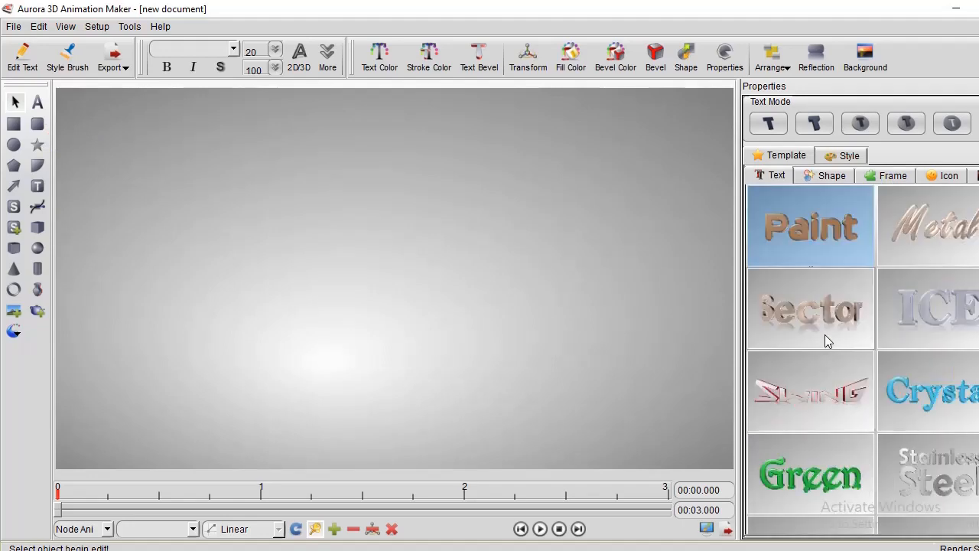
{"action": "double_click", "coordinate": [809, 245]}
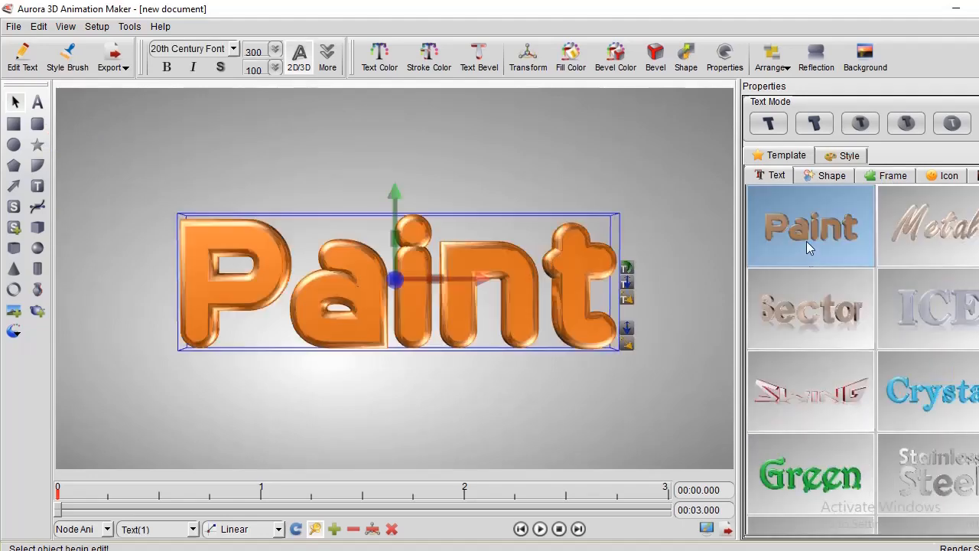
Replace the template's text with EFMI and slightly increase the depth of the letters' bevel.
{"action": "double_click", "coordinate": [257, 276]}
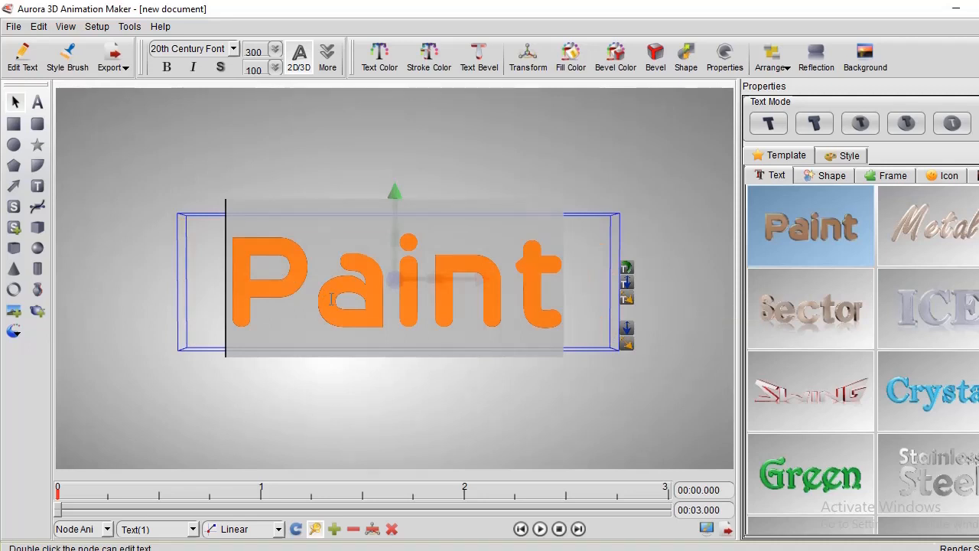
{"action": "type", "text": "E"}
{"action": "key", "text": "Delete"}
{"action": "key", "text": "Delete"}
{"action": "key", "text": "Delete"}
{"action": "key", "text": "Delete"}
{"action": "key", "text": "Delete"}
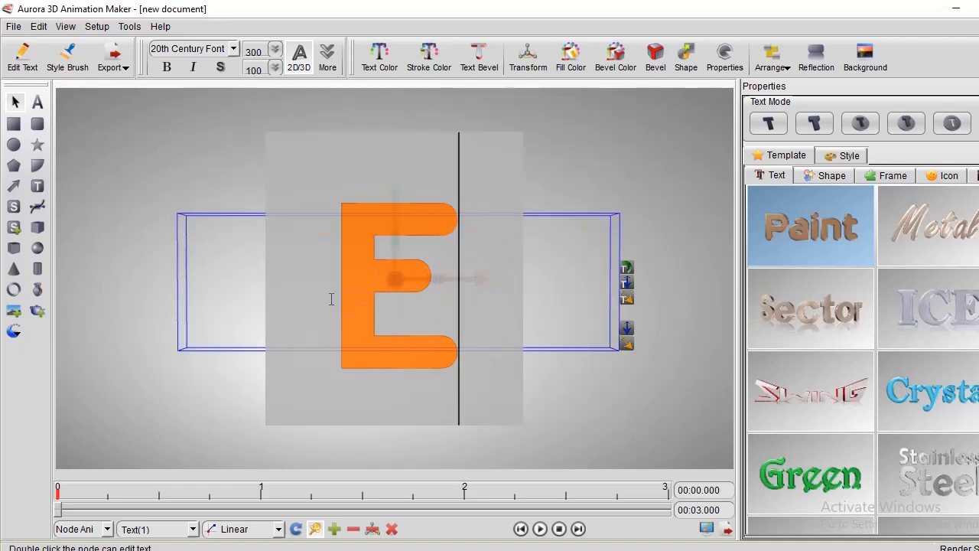
{"action": "type", "text": "FMI"}
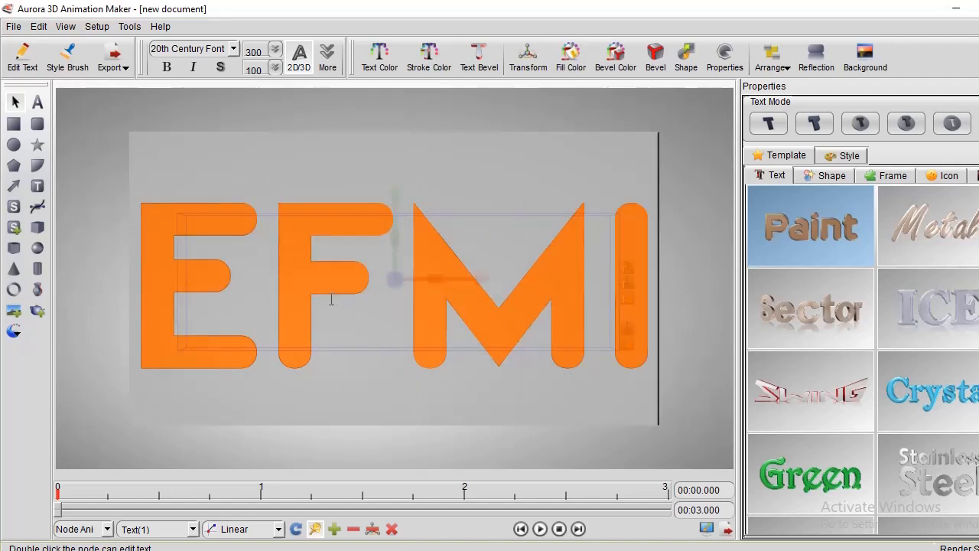
{"action": "left_click", "coordinate": [519, 103]}
{"action": "left_click", "coordinate": [475, 294]}
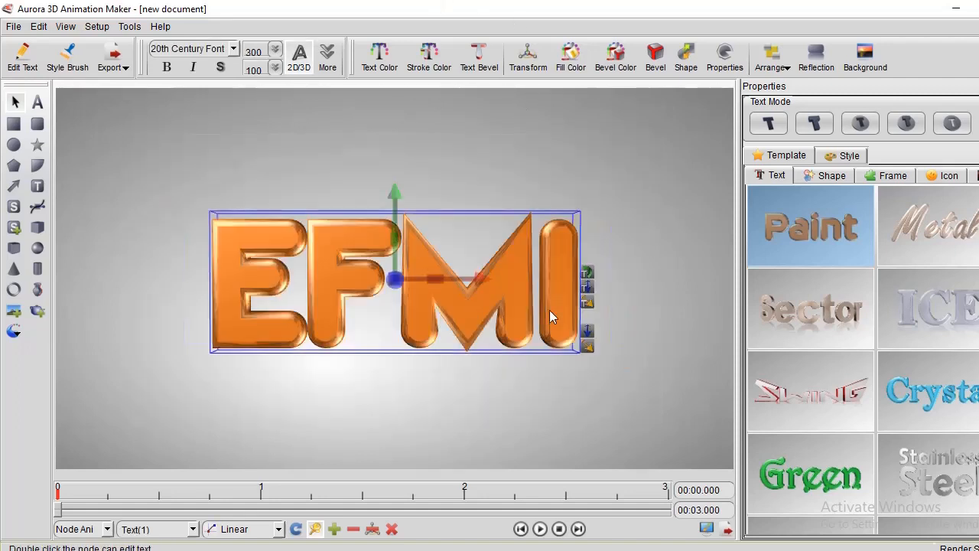
{"action": "mouse_move", "coordinate": [587, 288]}
{"action": "left_mouse_down"}
{"action": "mouse_move", "coordinate": [600, 295]}
{"action": "mouse_move", "coordinate": [590, 286]}
{"action": "left_mouse_up"}
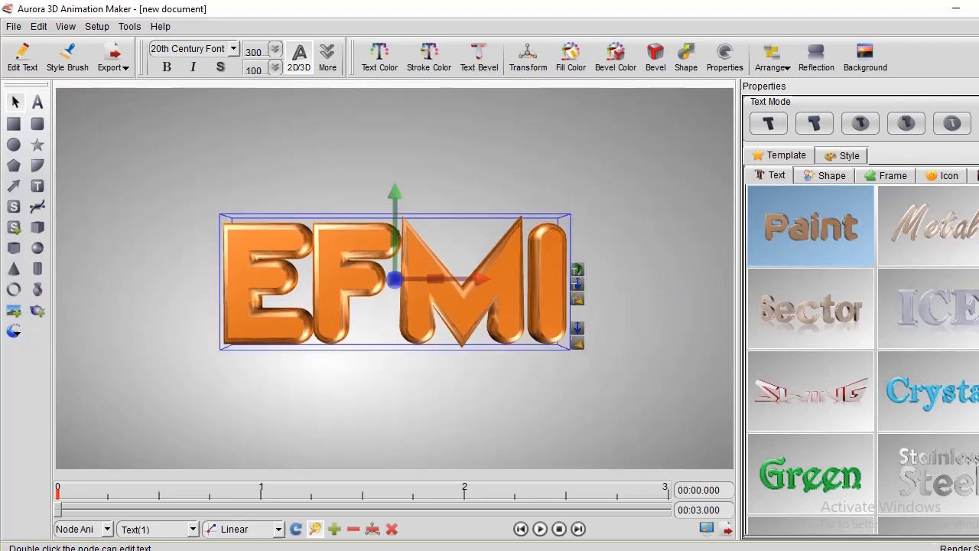
Colour the text's bevelled outline orange (R 225, G 116) and its front face light beige (R 216, G 200).
{"action": "left_click", "coordinate": [851, 212]}
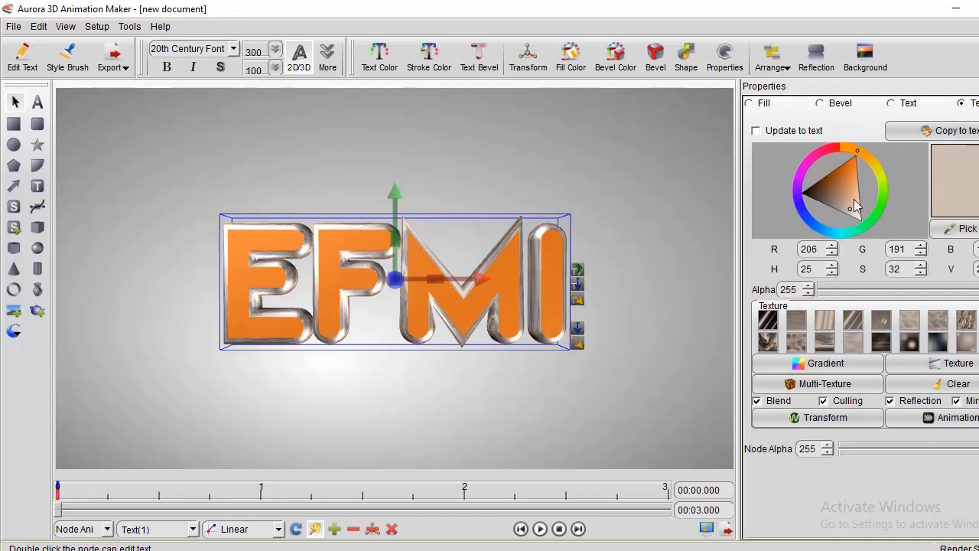
{"action": "left_click", "coordinate": [853, 175]}
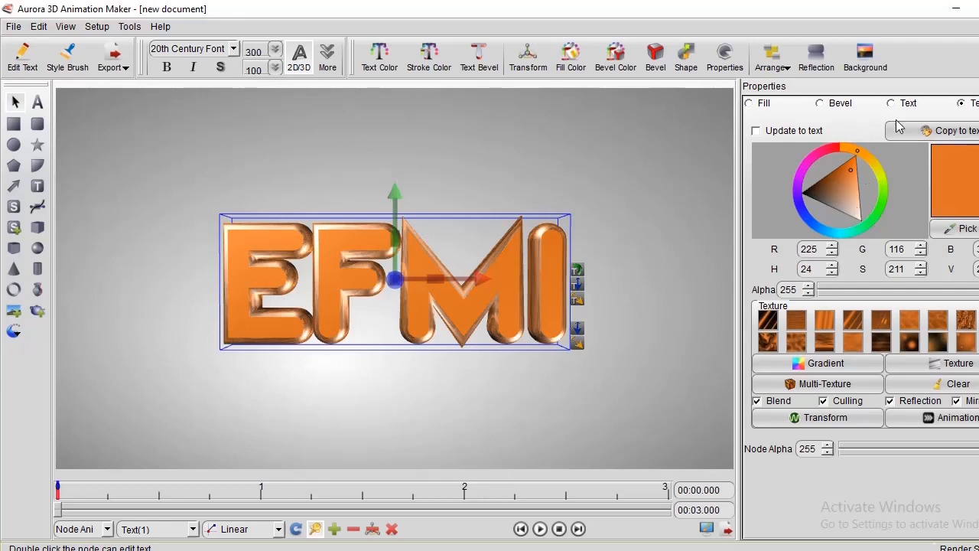
{"action": "left_click", "coordinate": [901, 105]}
{"action": "left_click", "coordinate": [853, 212]}
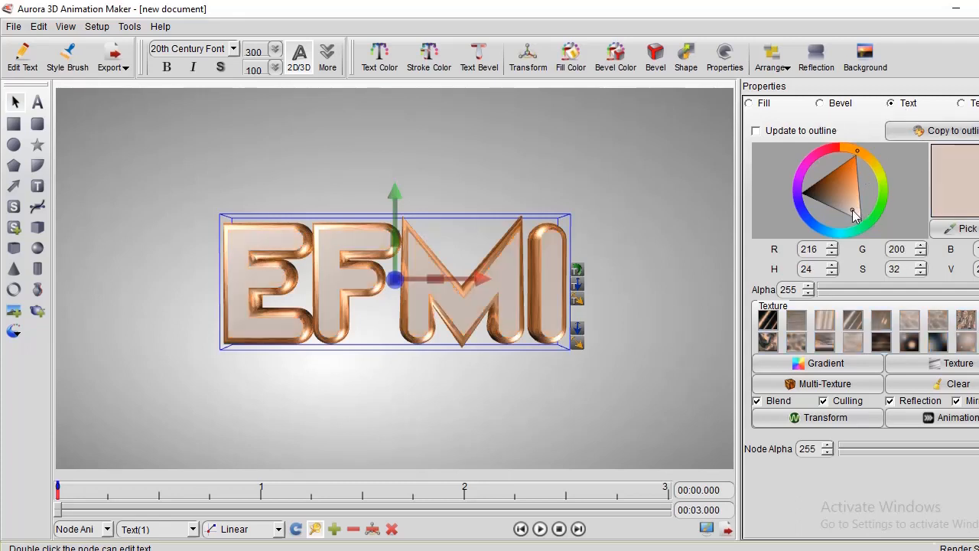
Change the text outline to a more saturated orange with R 237 and G 109.
{"action": "left_click", "coordinate": [643, 245]}
{"action": "left_click", "coordinate": [521, 298]}
{"action": "left_click", "coordinate": [975, 104]}
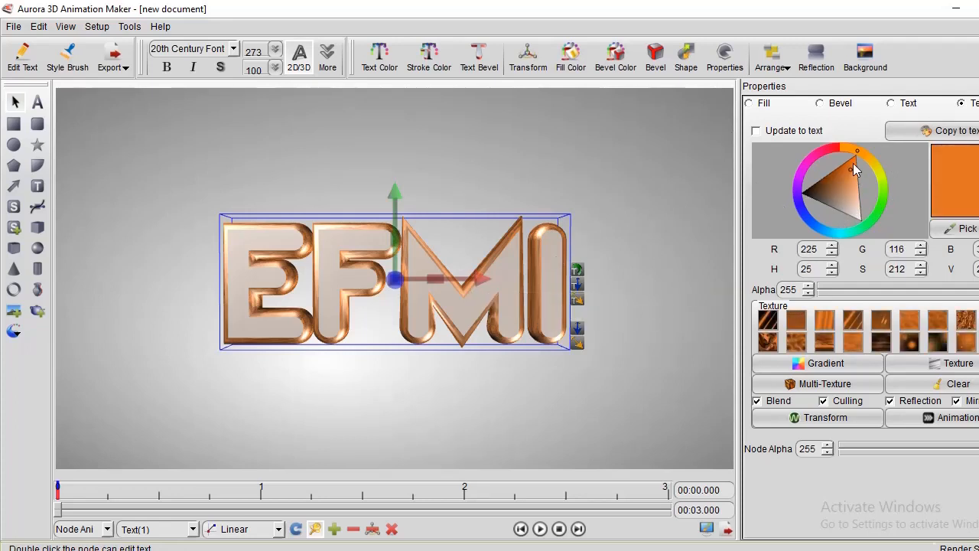
{"action": "left_click", "coordinate": [620, 174]}
Select the EFMI text and extend its bevel so the letters look much thicker.
{"action": "left_click", "coordinate": [518, 264]}
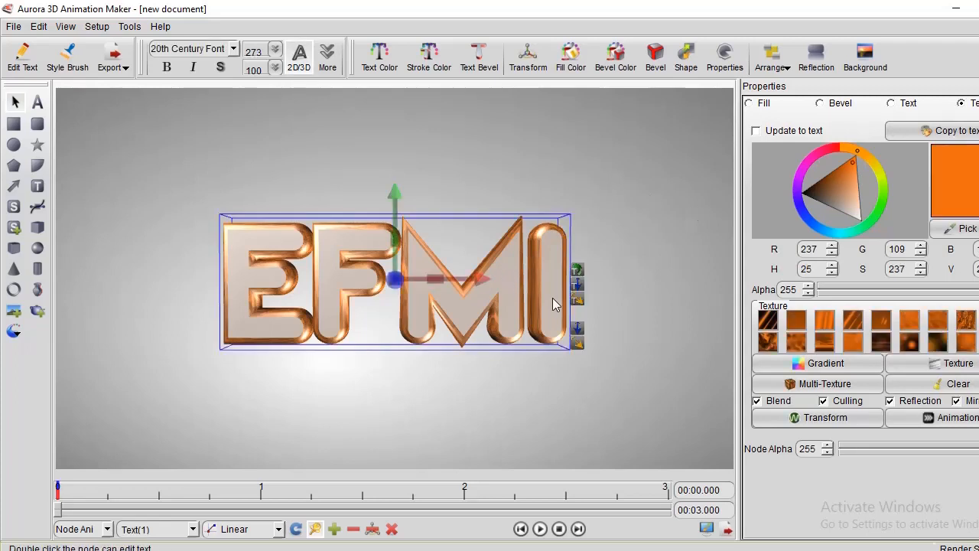
{"action": "left_click_drag", "start_coordinate": [580, 297], "coordinate": [594, 297]}
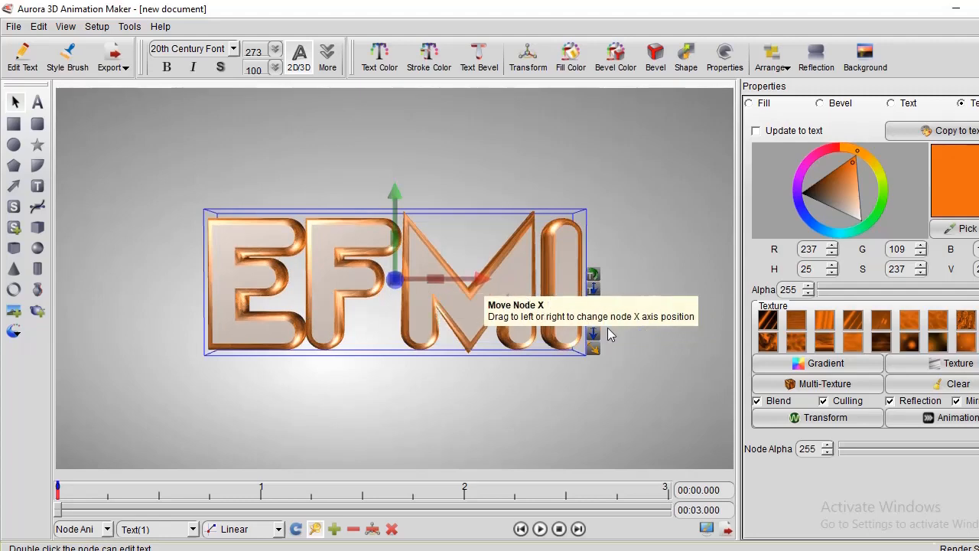
{"action": "left_click_drag", "start_coordinate": [596, 290], "coordinate": [609, 313]}
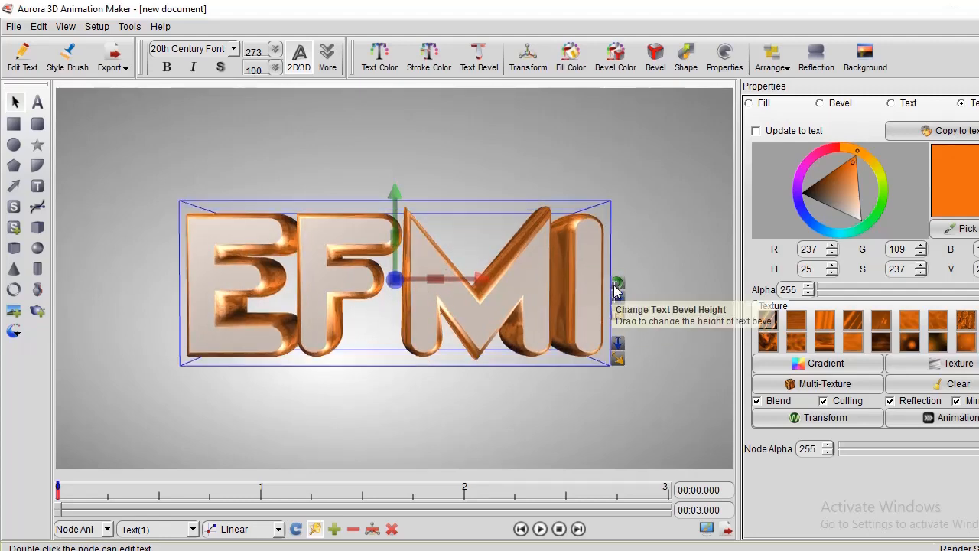
Turn the text about its vertical axis so the E end comes forward, and slightly increase its bevel depth.
{"action": "left_click_drag", "start_coordinate": [621, 278], "coordinate": [575, 269]}
{"action": "left_click_drag", "start_coordinate": [482, 275], "coordinate": [420, 273]}
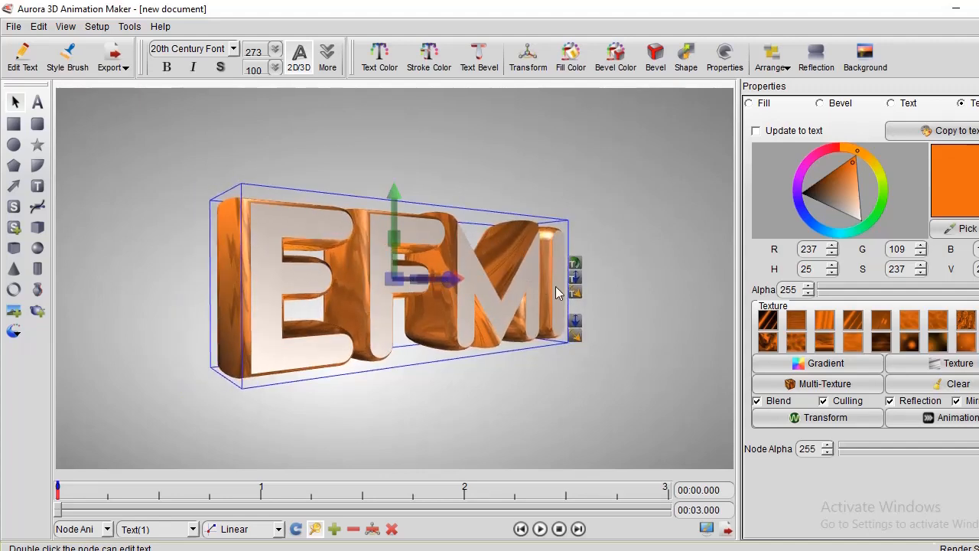
{"action": "left_click_drag", "start_coordinate": [576, 283], "coordinate": [585, 278]}
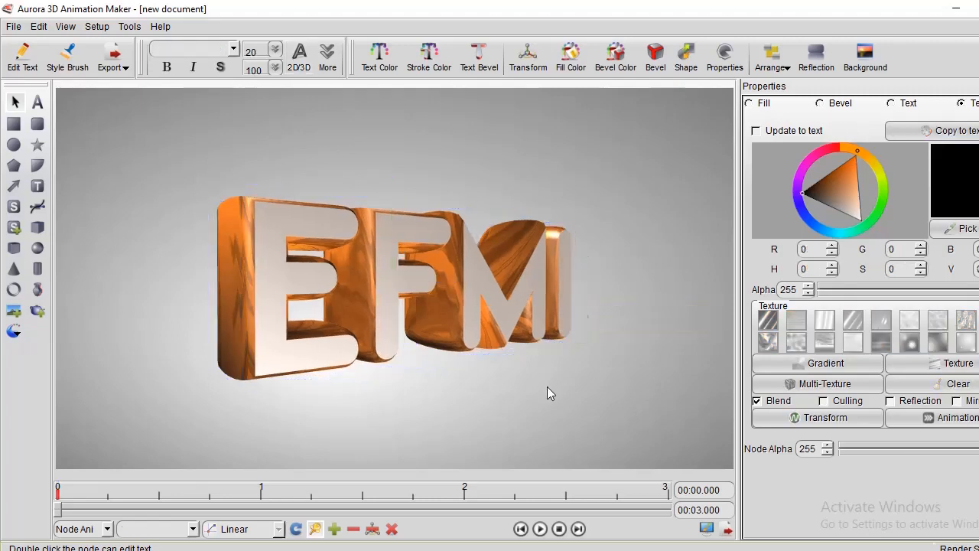
{"action": "left_click", "coordinate": [547, 386]}
Open the texture animation settings for the EFMI text outline and apply the Horizontal scale half template.
{"action": "left_click", "coordinate": [513, 329]}
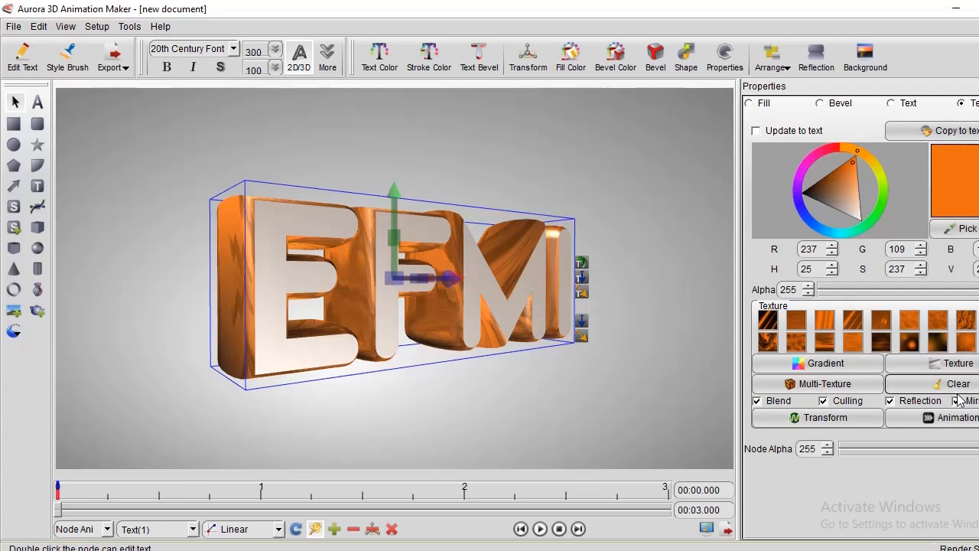
{"action": "left_click", "coordinate": [957, 420]}
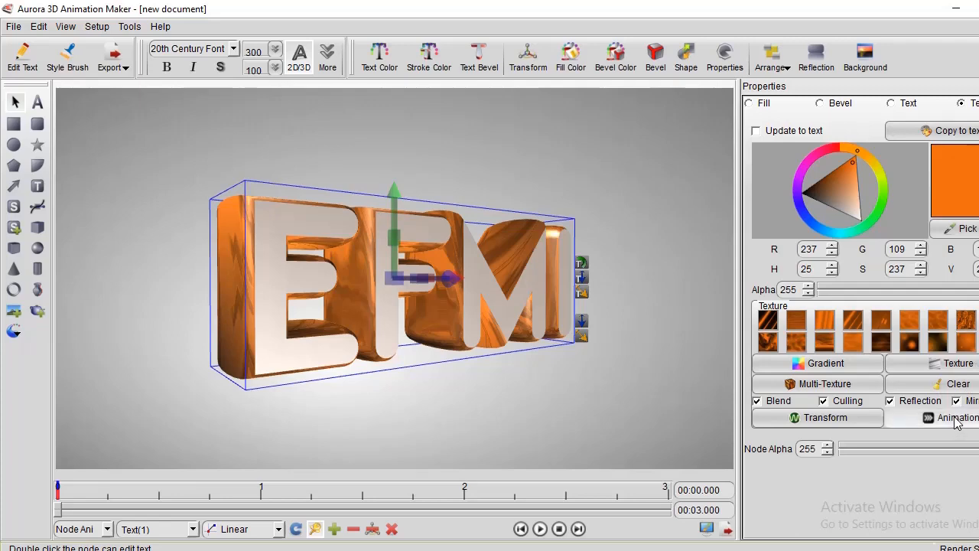
{"action": "left_click", "coordinate": [580, 228]}
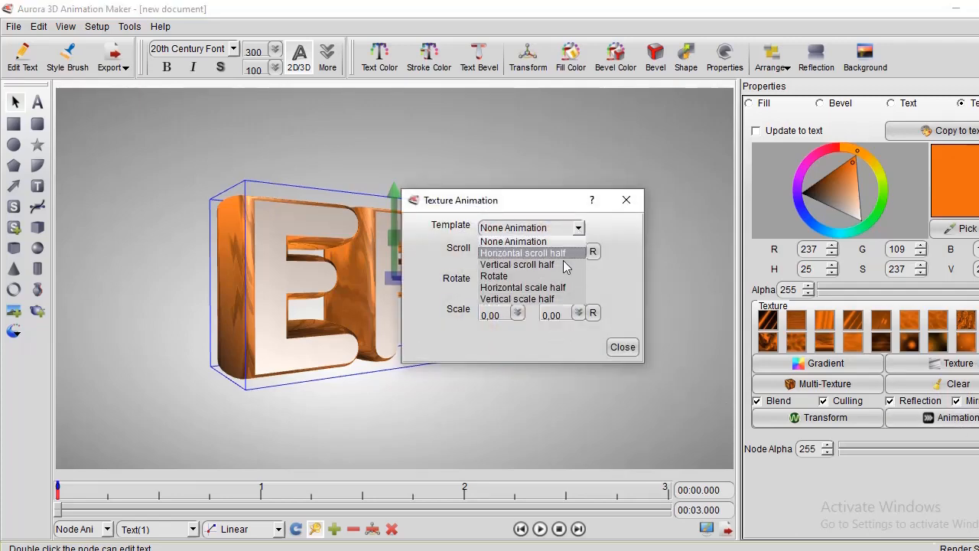
{"action": "left_click", "coordinate": [545, 287]}
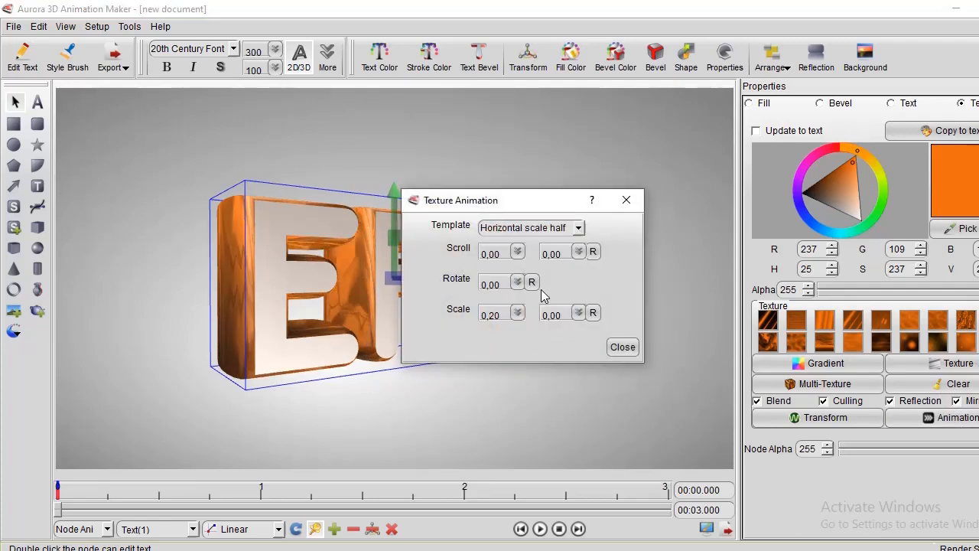
Set the texture animation's scroll values to 0,37 and 0,44, rotation to 0,51 and second scale value to 2,70.
{"action": "left_click_drag", "start_coordinate": [517, 257], "coordinate": [528, 274]}
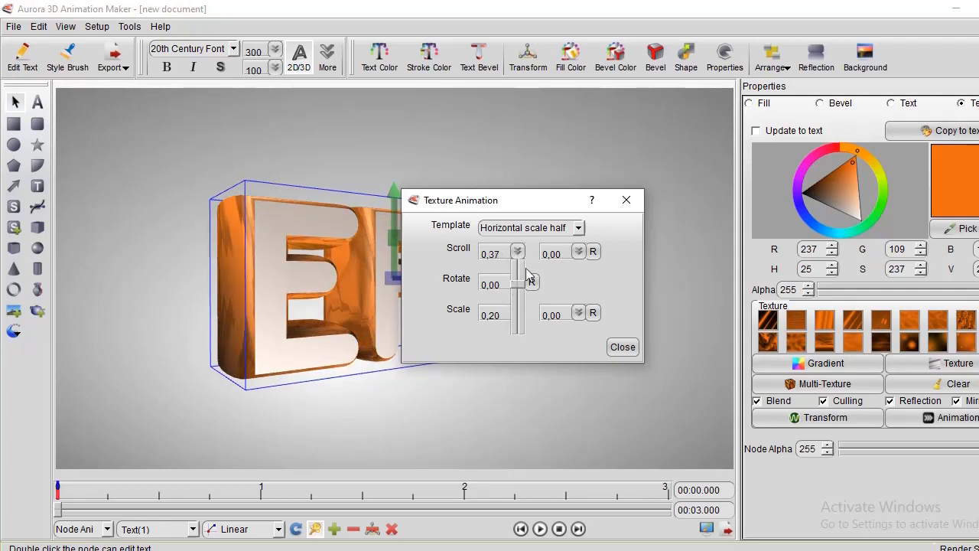
{"action": "left_click_drag", "start_coordinate": [578, 255], "coordinate": [517, 303]}
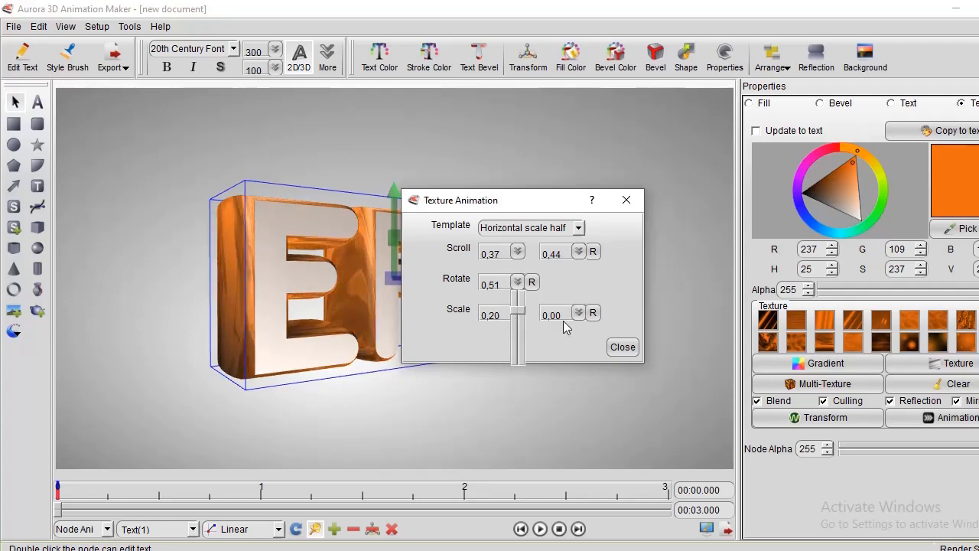
{"action": "left_click_drag", "start_coordinate": [575, 316], "coordinate": [574, 328]}
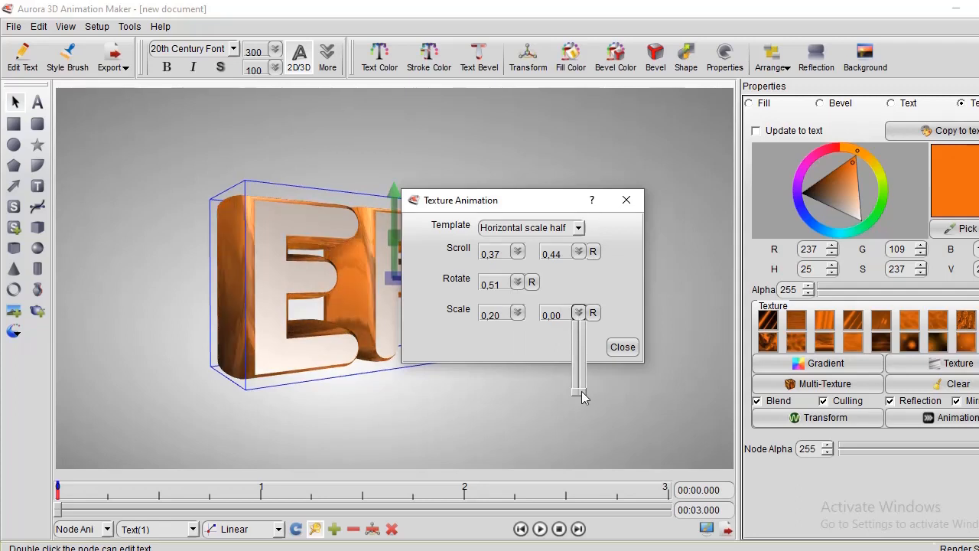
Switch the texture animation to the Vertical scroll half template and move the settings window away from the text.
{"action": "left_click", "coordinate": [578, 229]}
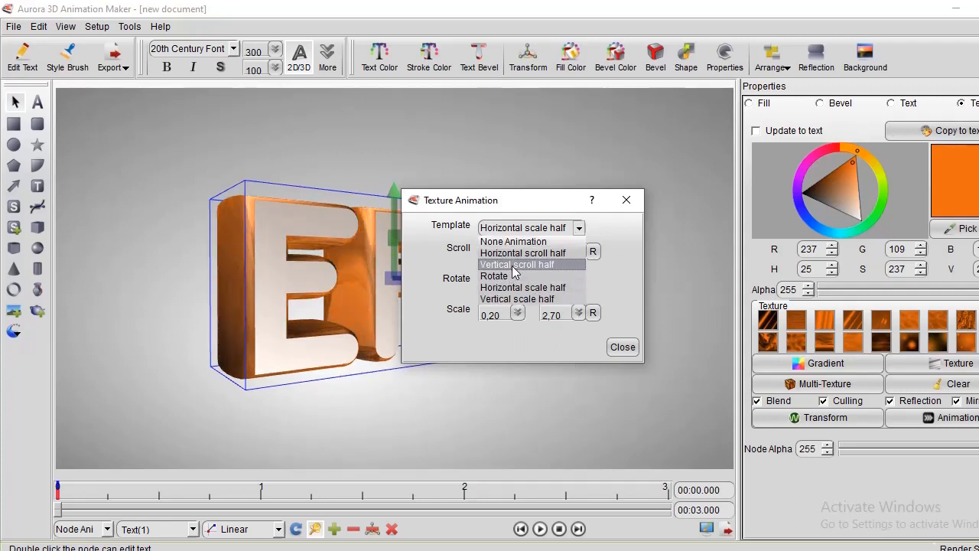
{"action": "left_click", "coordinate": [514, 266]}
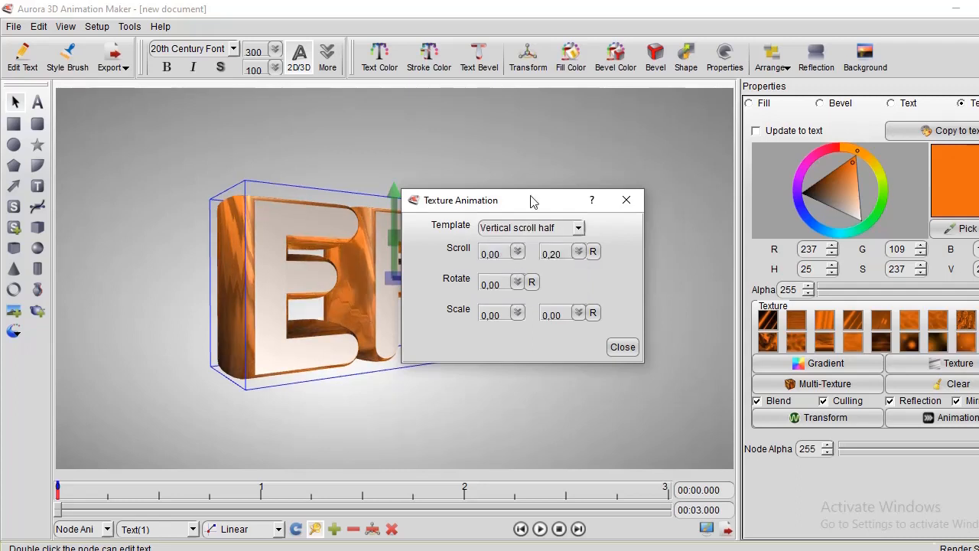
{"action": "left_click_drag", "start_coordinate": [533, 201], "coordinate": [639, 134]}
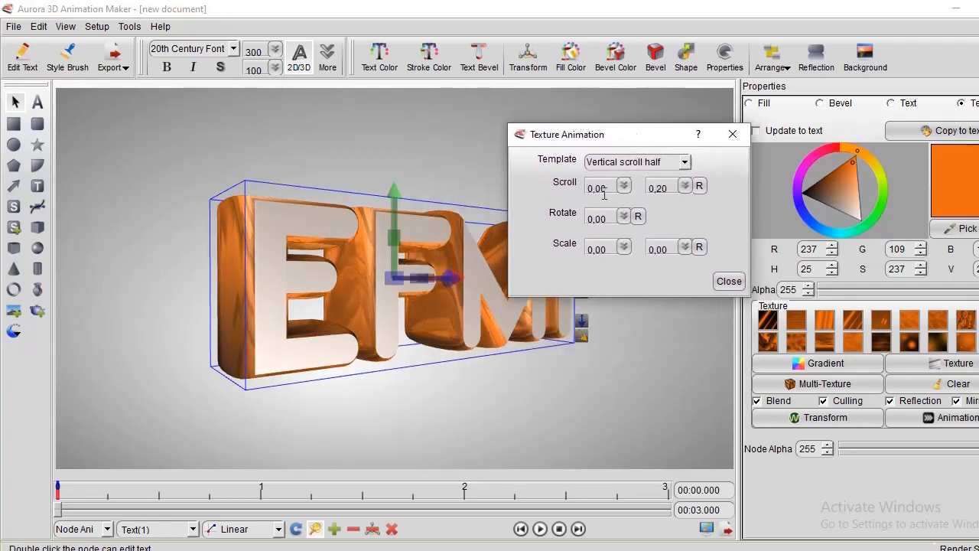
Set the texture animation's first scroll value to 0,19 and its rotation to 0,08.
{"action": "left_click", "coordinate": [625, 186]}
{"action": "mouse_move", "coordinate": [624, 232]}
{"action": "left_mouse_down"}
{"action": "mouse_move", "coordinate": [623, 221]}
{"action": "mouse_move", "coordinate": [625, 232]}
{"action": "left_mouse_up"}
{"action": "left_click", "coordinate": [613, 219]}
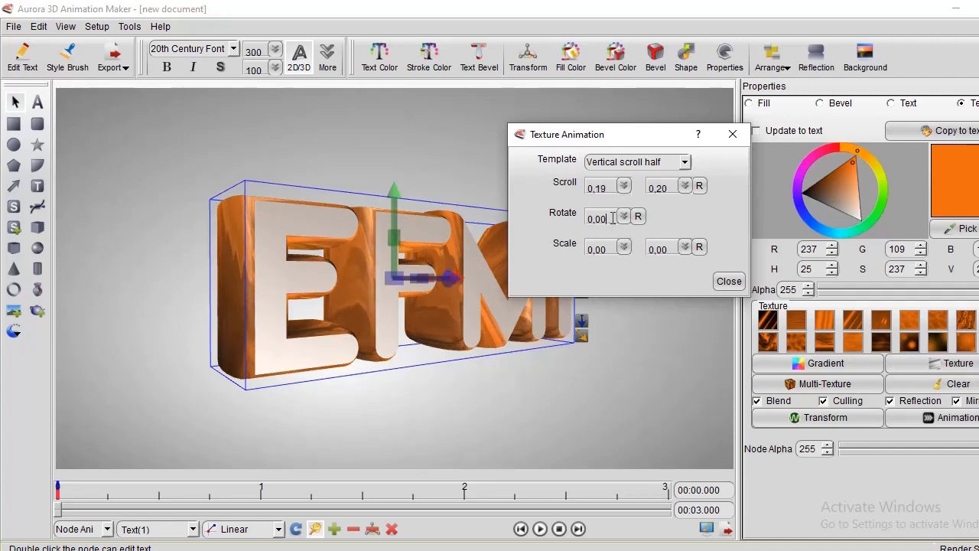
{"action": "left_click", "coordinate": [625, 217]}
{"action": "left_click_drag", "start_coordinate": [628, 262], "coordinate": [619, 303]}
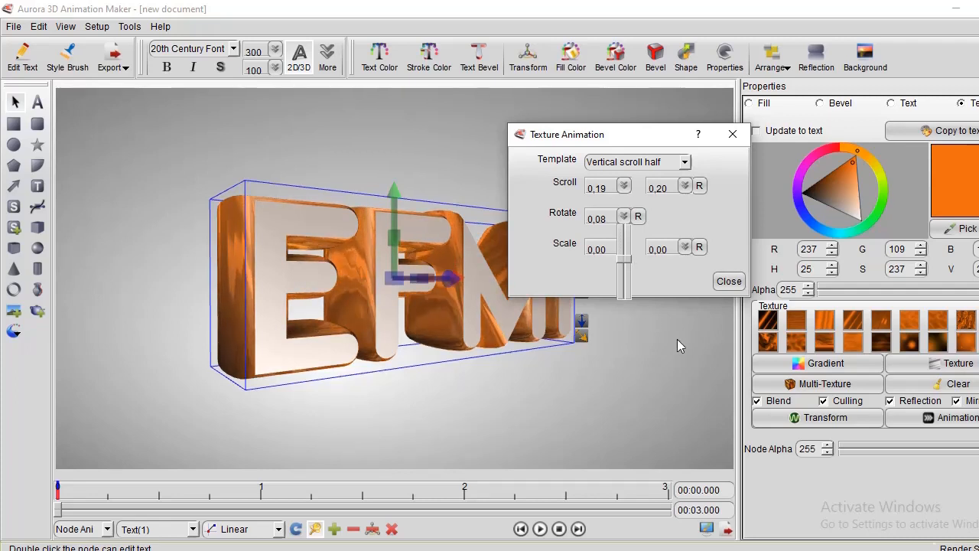
Set the texture animation's scale values to 1,35 and 3,37 and close its settings.
{"action": "left_click", "coordinate": [610, 249]}
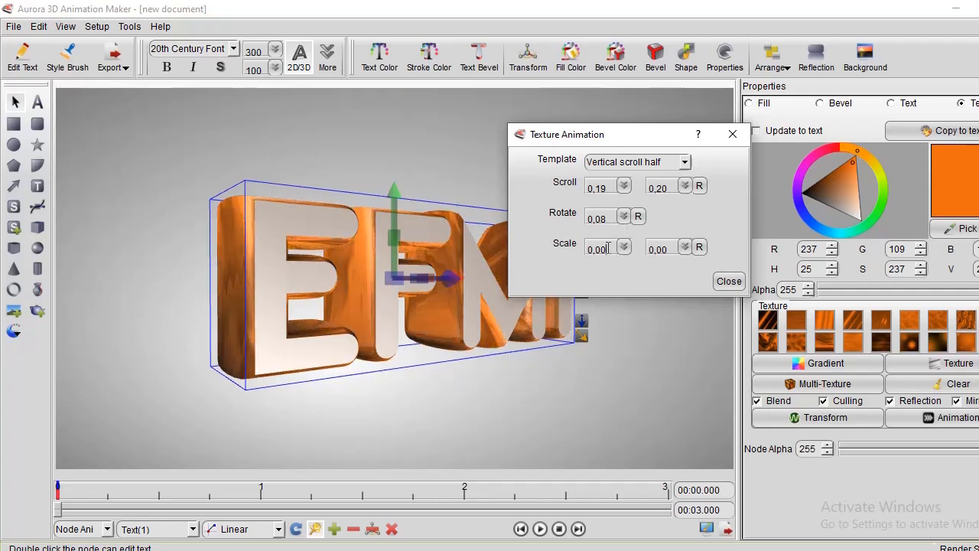
{"action": "left_click", "coordinate": [625, 249]}
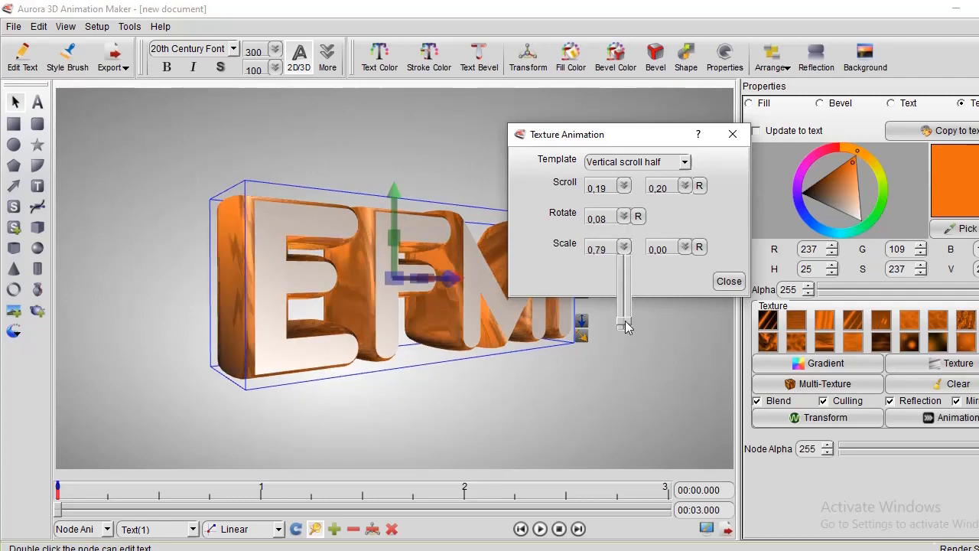
{"action": "left_click", "coordinate": [686, 249]}
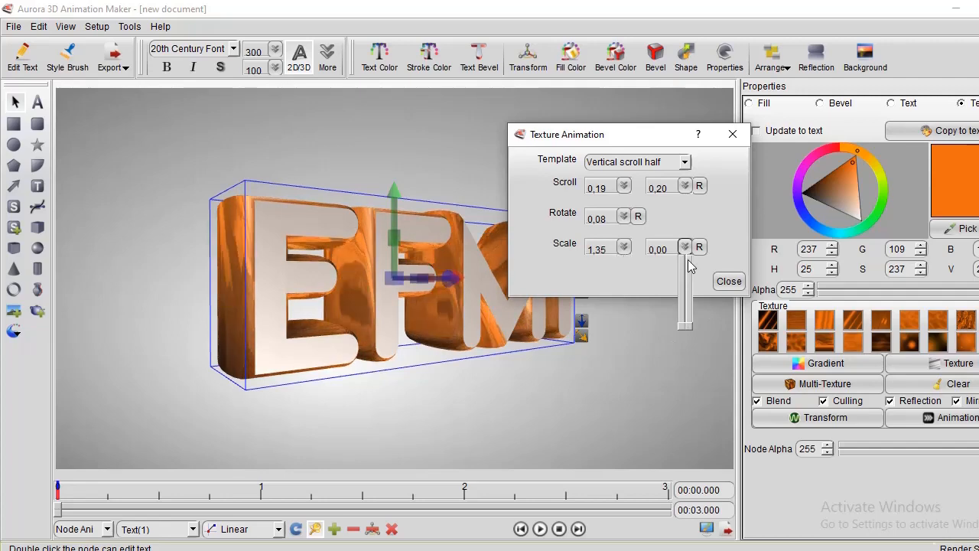
{"action": "left_click", "coordinate": [727, 281]}
{"action": "left_click", "coordinate": [727, 281]}
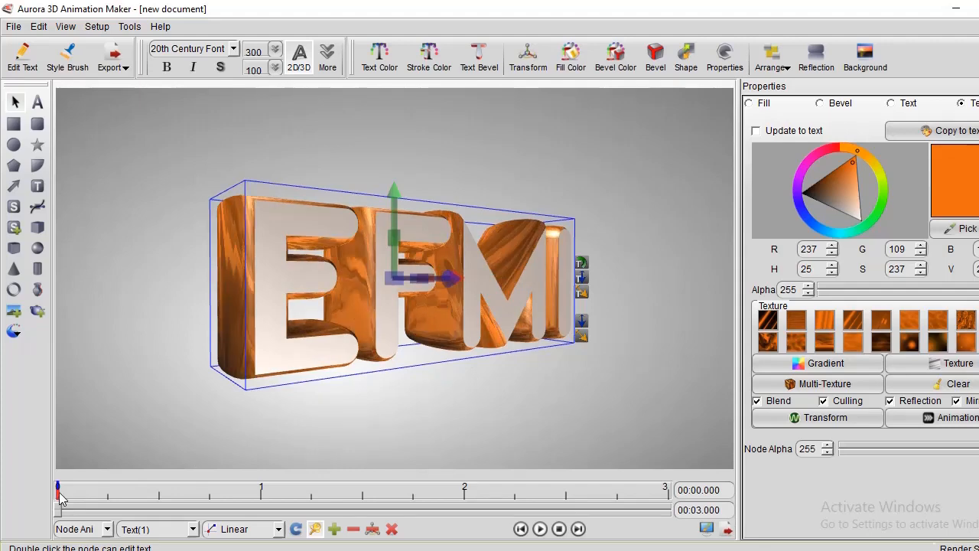
Move the EFMI text to the upper-left area of the canvas, deepen its extrusion and reduce its size to 237.
{"action": "left_click_drag", "start_coordinate": [273, 344], "coordinate": [177, 286]}
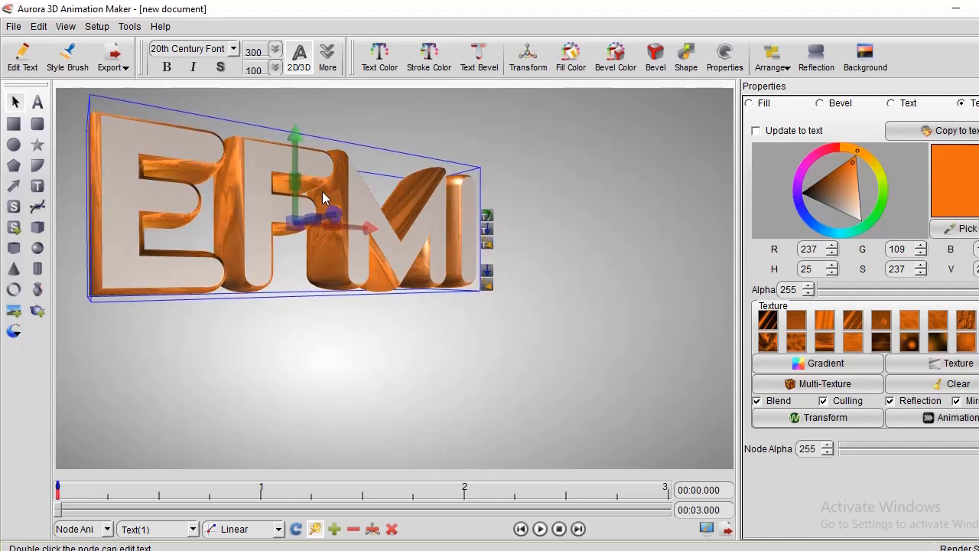
{"action": "mouse_move", "coordinate": [301, 181]}
{"action": "left_mouse_down"}
{"action": "mouse_move", "coordinate": [330, 181]}
{"action": "mouse_move", "coordinate": [315, 186]}
{"action": "left_mouse_up"}
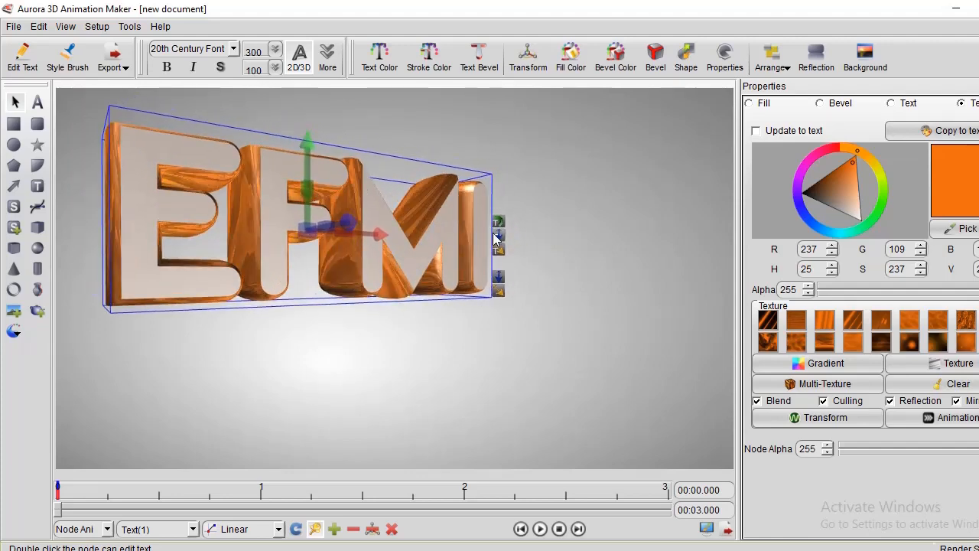
{"action": "left_click_drag", "start_coordinate": [498, 235], "coordinate": [528, 259]}
{"action": "left_click_drag", "start_coordinate": [308, 143], "coordinate": [312, 179]}
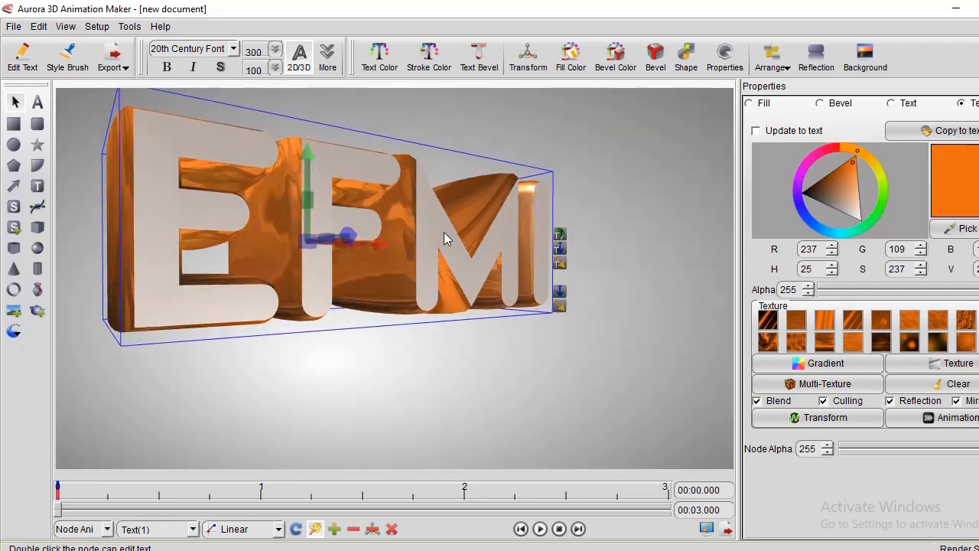
{"action": "left_click_drag", "start_coordinate": [563, 265], "coordinate": [542, 230]}
{"action": "left_click", "coordinate": [435, 372]}
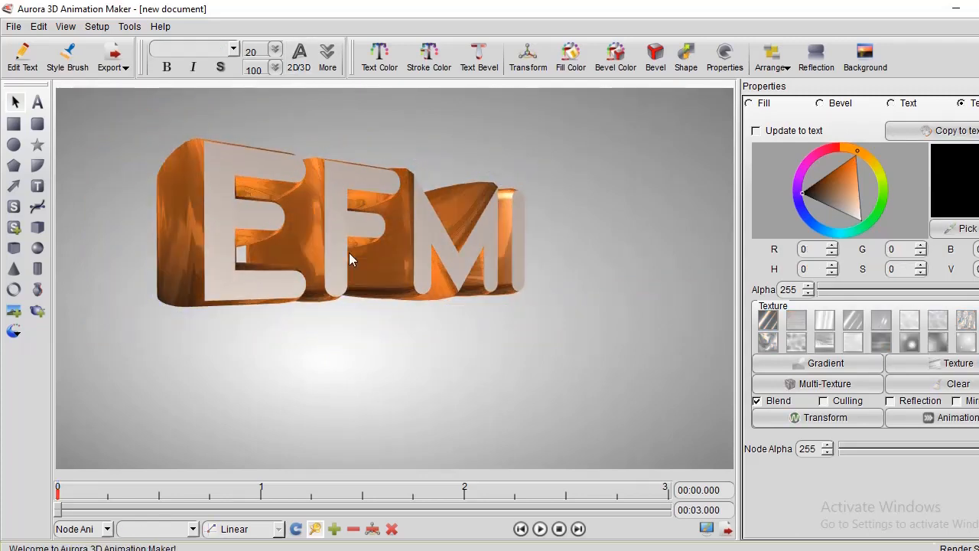
{"action": "left_click", "coordinate": [347, 251]}
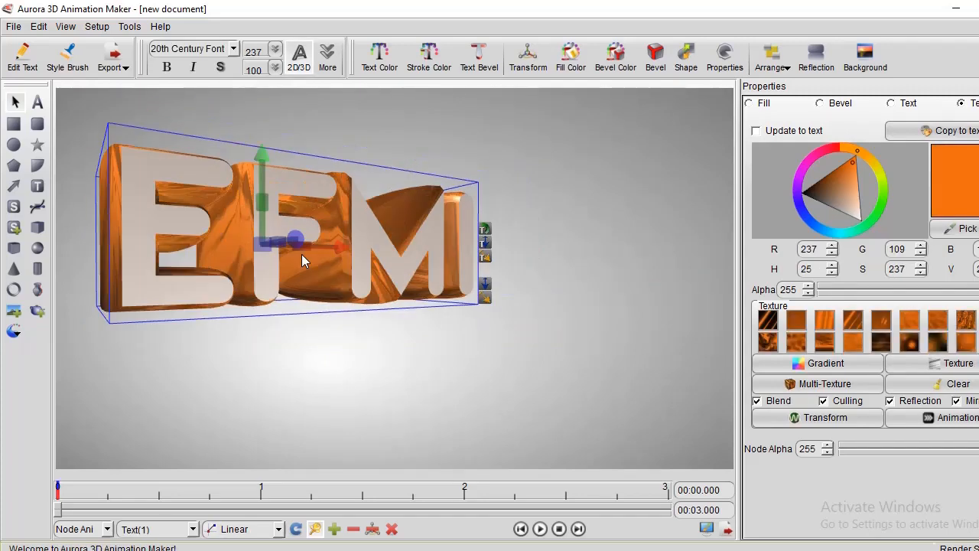
Add a keyframe for the text at 00:00.000 and set the current time to 00:03.000.
{"action": "right_click", "coordinate": [59, 499]}
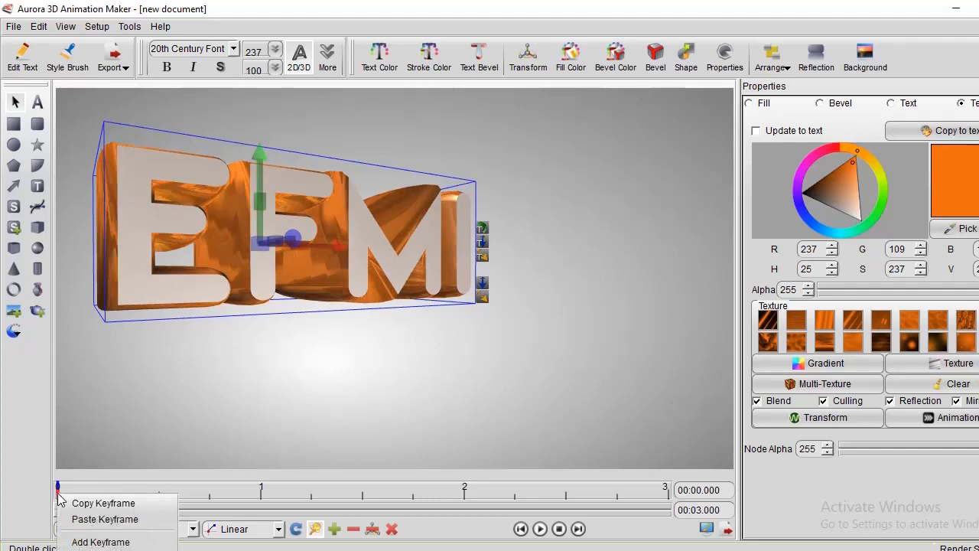
{"action": "left_click", "coordinate": [85, 543]}
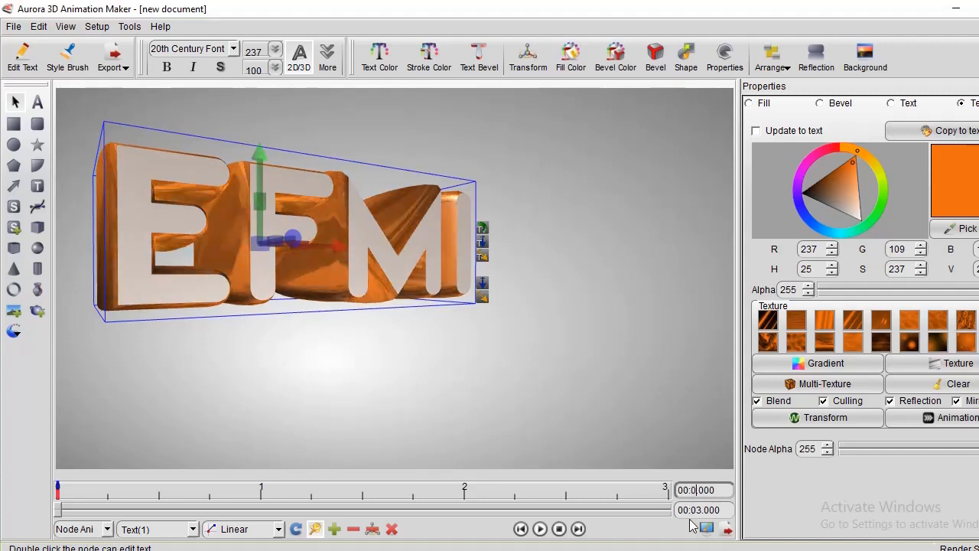
{"action": "type", "text": "3"}
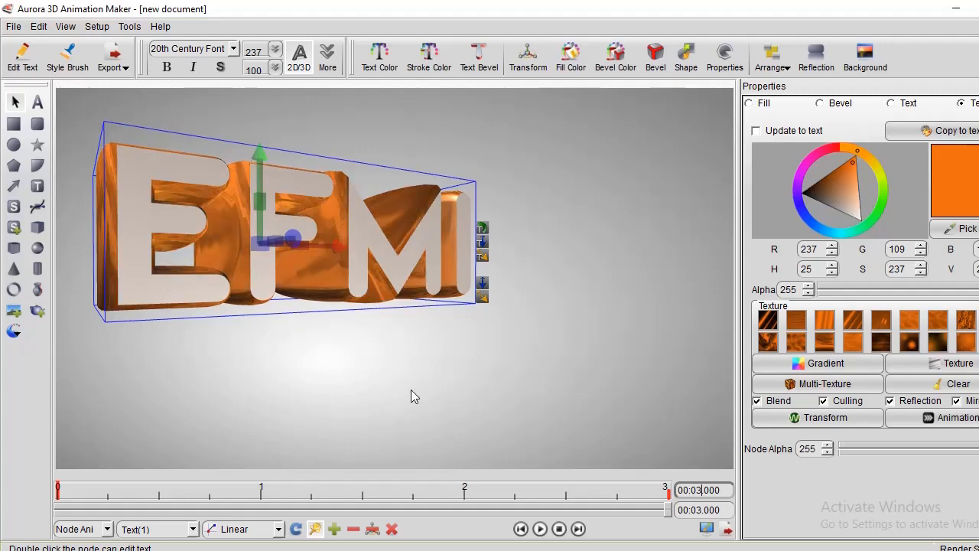
Add a keyframe at 00:00.491 with the text moved down and slightly right, and preview the animation from the start.
{"action": "left_click", "coordinate": [451, 350]}
{"action": "left_click", "coordinate": [313, 269]}
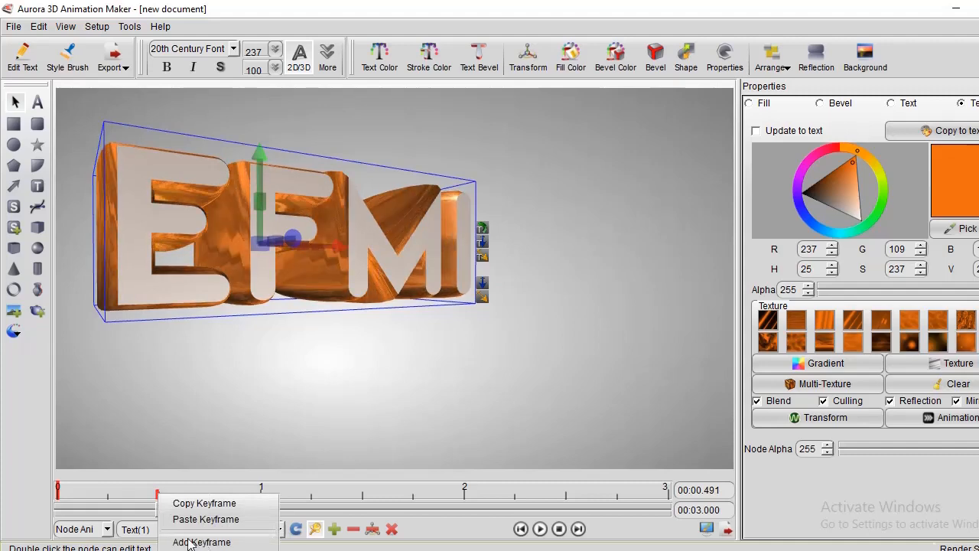
{"action": "left_click", "coordinate": [190, 543]}
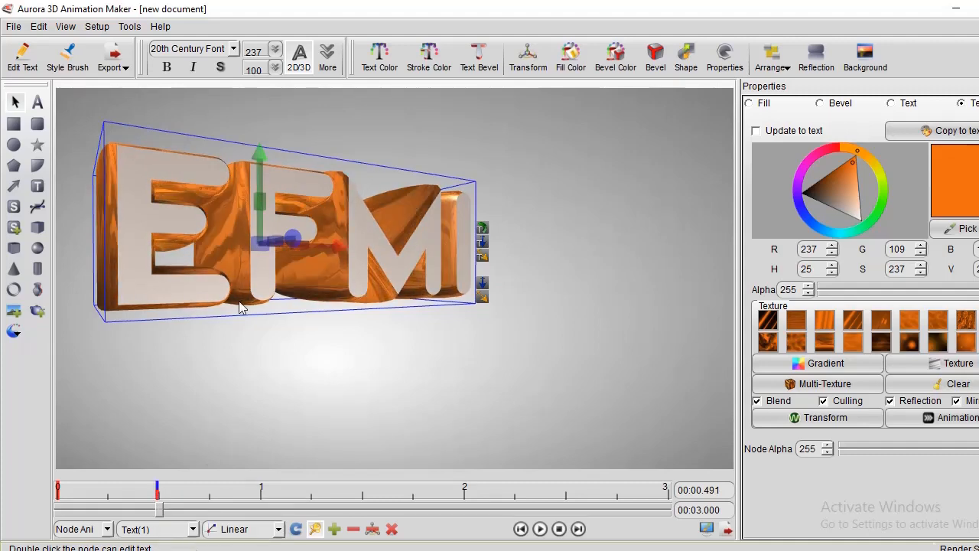
{"action": "left_click_drag", "start_coordinate": [254, 251], "coordinate": [285, 317]}
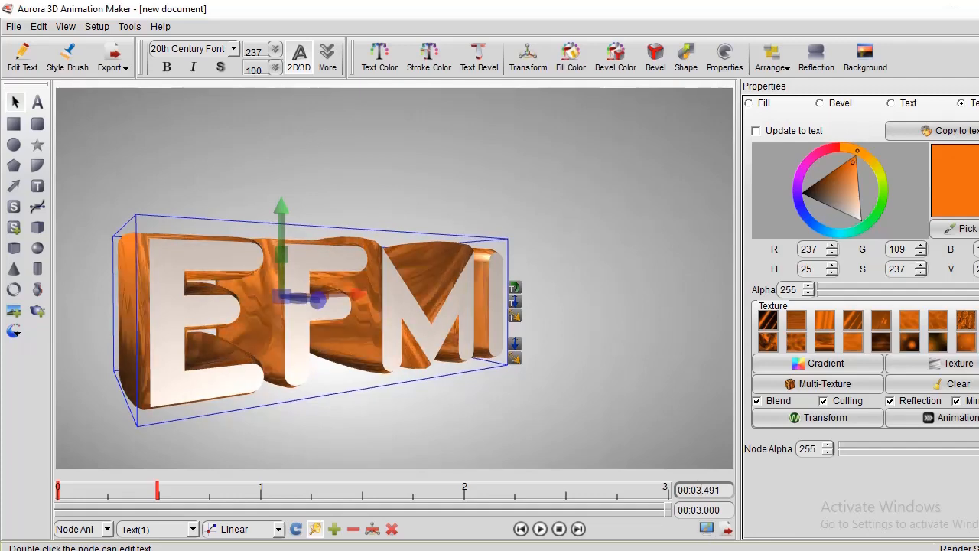
{"action": "left_click", "coordinate": [59, 496]}
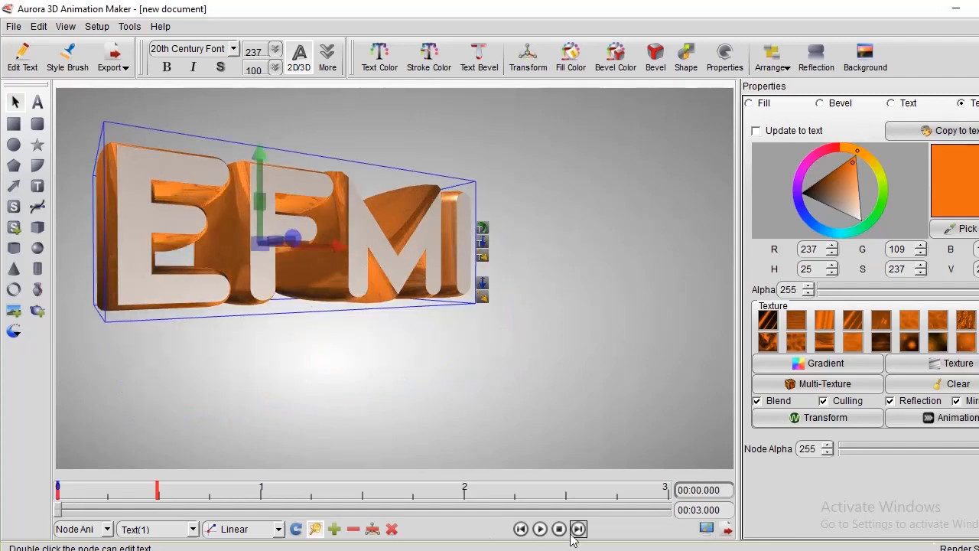
{"action": "left_click", "coordinate": [540, 529]}
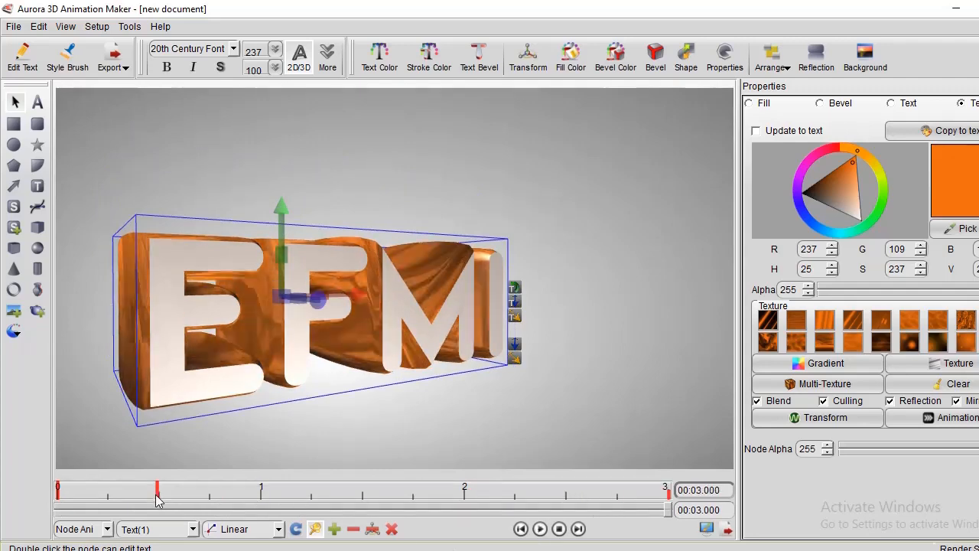
Add a keyframe at 00:00.991 and move the text to the centre of the canvas, adjusting its depth.
{"action": "right_click", "coordinate": [260, 499]}
{"action": "left_click", "coordinate": [303, 541]}
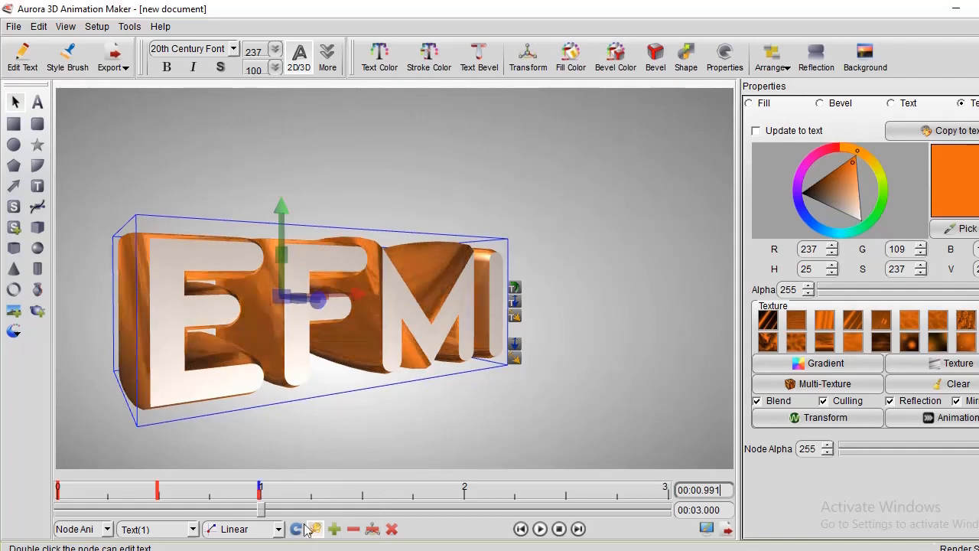
{"action": "mouse_move", "coordinate": [353, 311]}
{"action": "left_mouse_down"}
{"action": "mouse_move", "coordinate": [429, 291]}
{"action": "mouse_move", "coordinate": [568, 336]}
{"action": "left_mouse_up"}
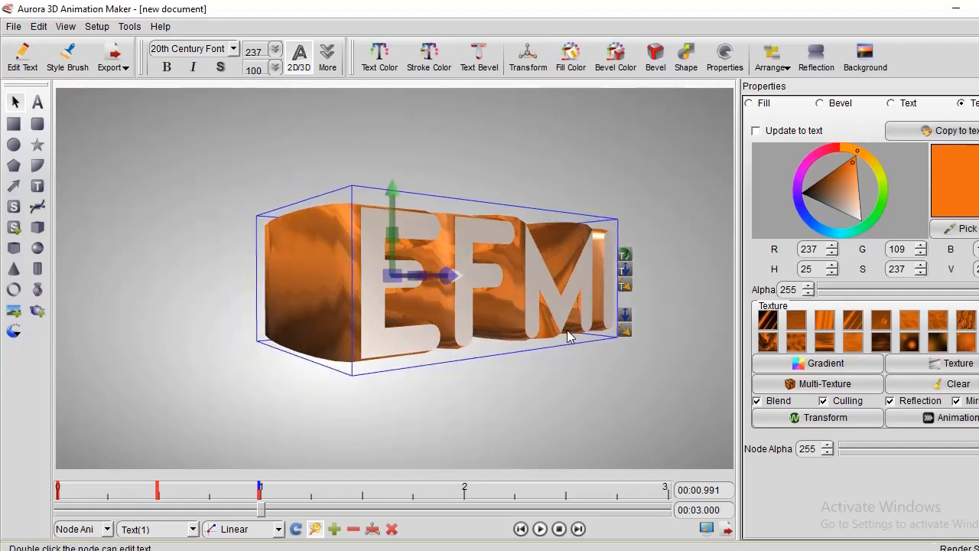
{"action": "mouse_move", "coordinate": [423, 273]}
{"action": "left_mouse_down"}
{"action": "mouse_move", "coordinate": [474, 246]}
{"action": "mouse_move", "coordinate": [463, 280]}
{"action": "mouse_move", "coordinate": [418, 283]}
{"action": "left_mouse_up"}
{"action": "left_click_drag", "start_coordinate": [403, 239], "coordinate": [457, 280]}
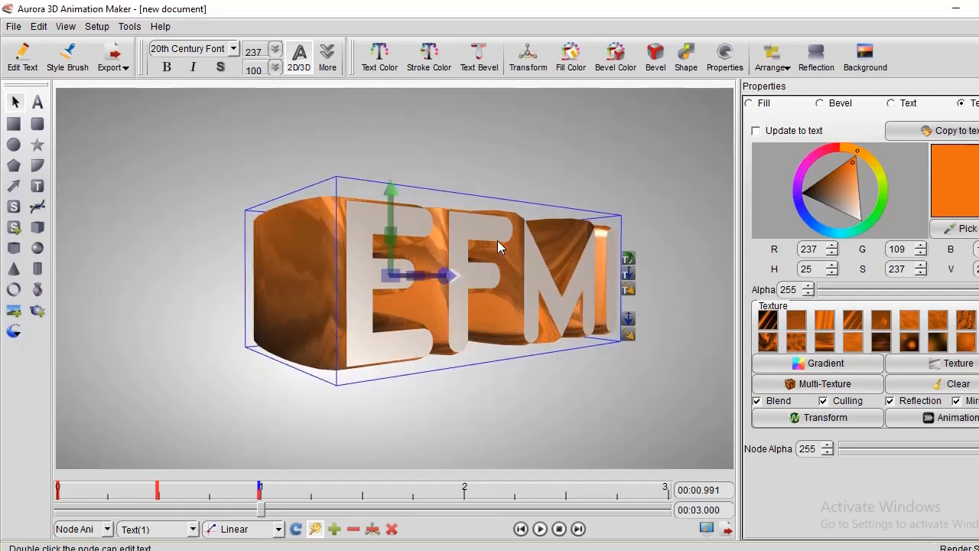
Turn the text about its vertical axis to face the front, and play the animation from the 00:00.491 keyframe.
{"action": "left_click", "coordinate": [450, 205]}
{"action": "left_click", "coordinate": [448, 273]}
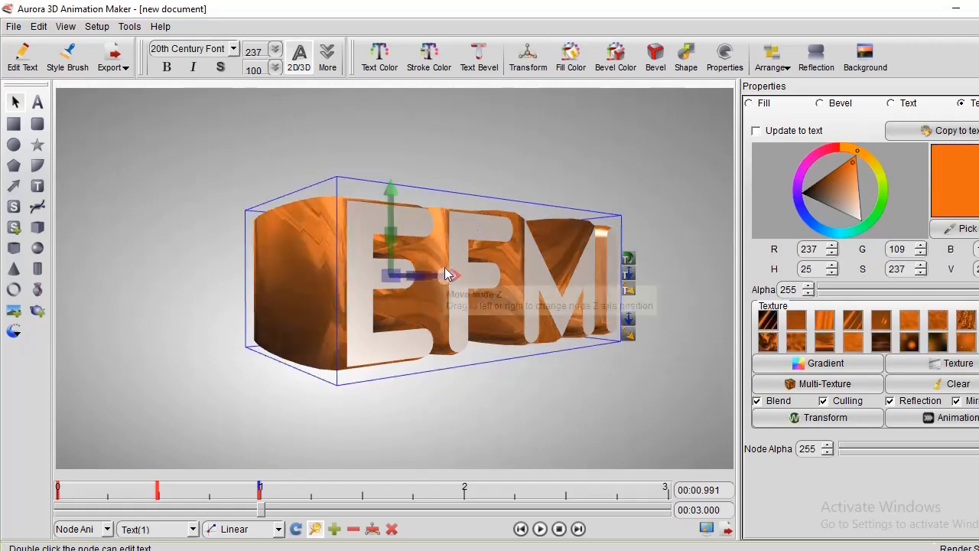
{"action": "left_click_drag", "start_coordinate": [443, 276], "coordinate": [884, 374]}
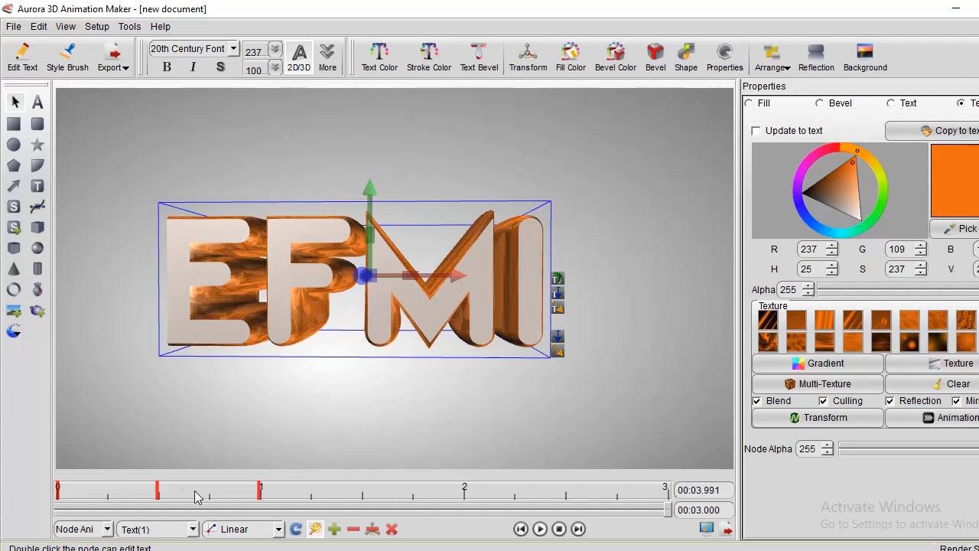
{"action": "left_click", "coordinate": [159, 496]}
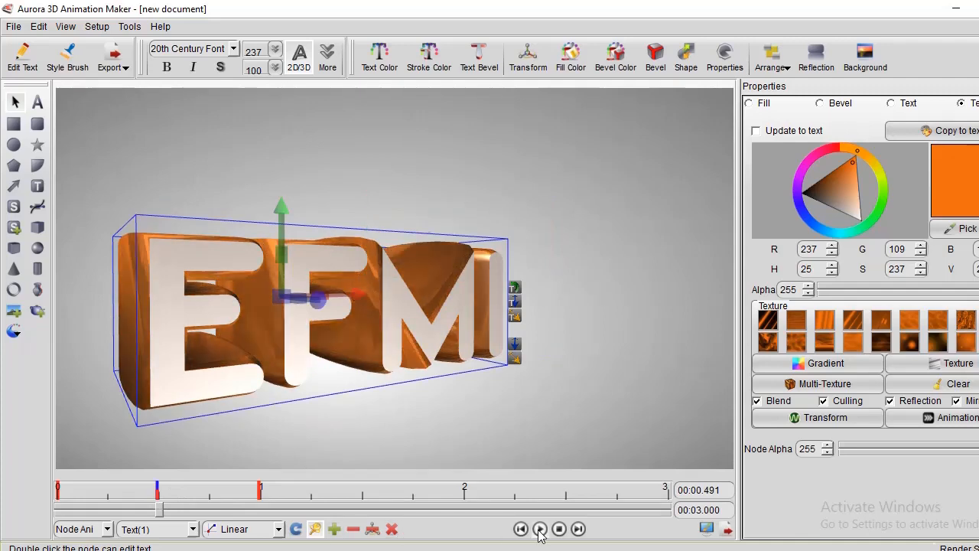
{"action": "left_click", "coordinate": [540, 529]}
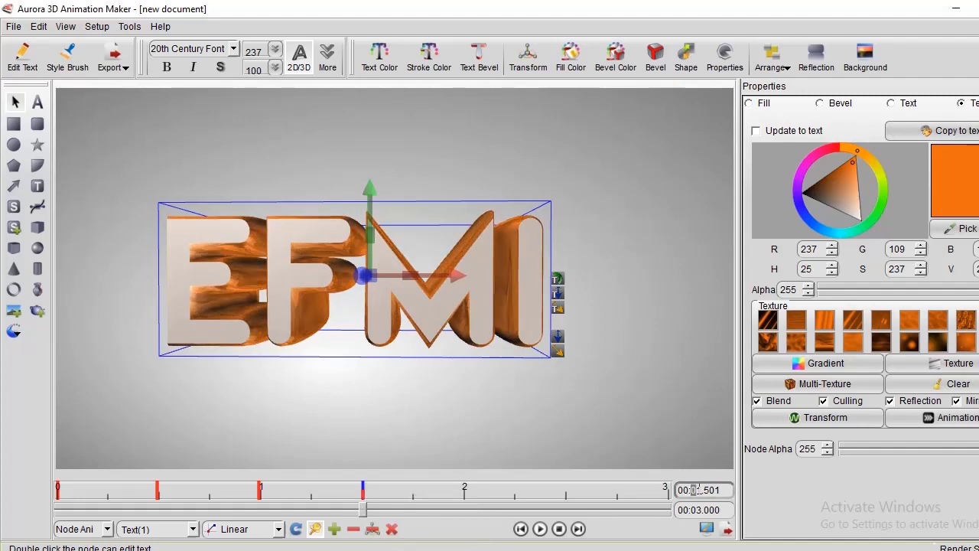
With the 00:01.501 keyframe added, set the current time to 00:03.501, then move the text up and right and enlarge it.
{"action": "type", "text": "03"}
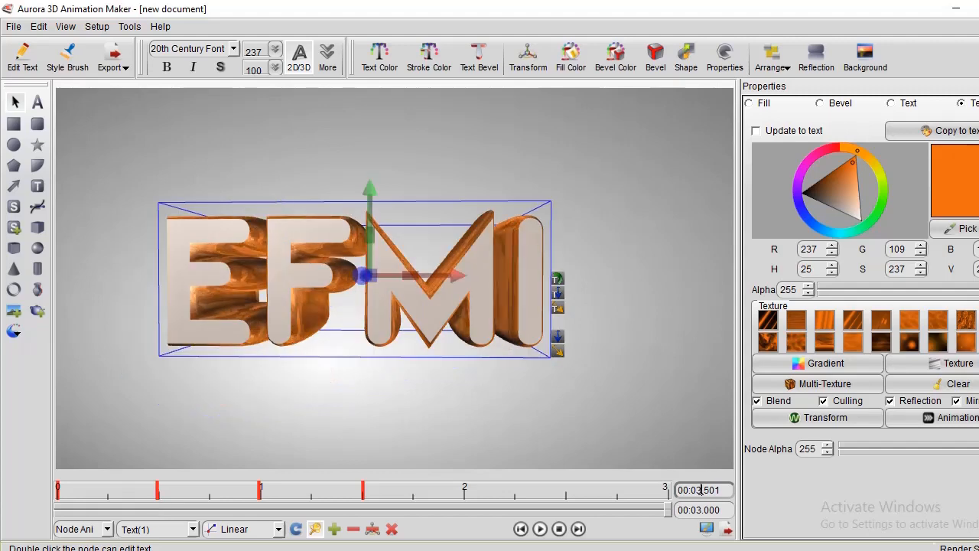
{"action": "left_click_drag", "start_coordinate": [428, 307], "coordinate": [508, 233]}
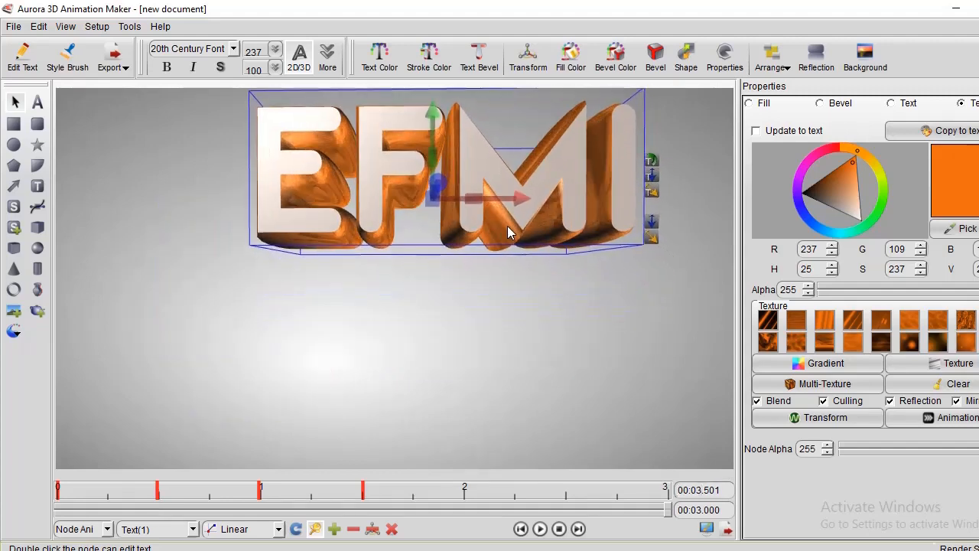
{"action": "left_click_drag", "start_coordinate": [649, 193], "coordinate": [683, 201]}
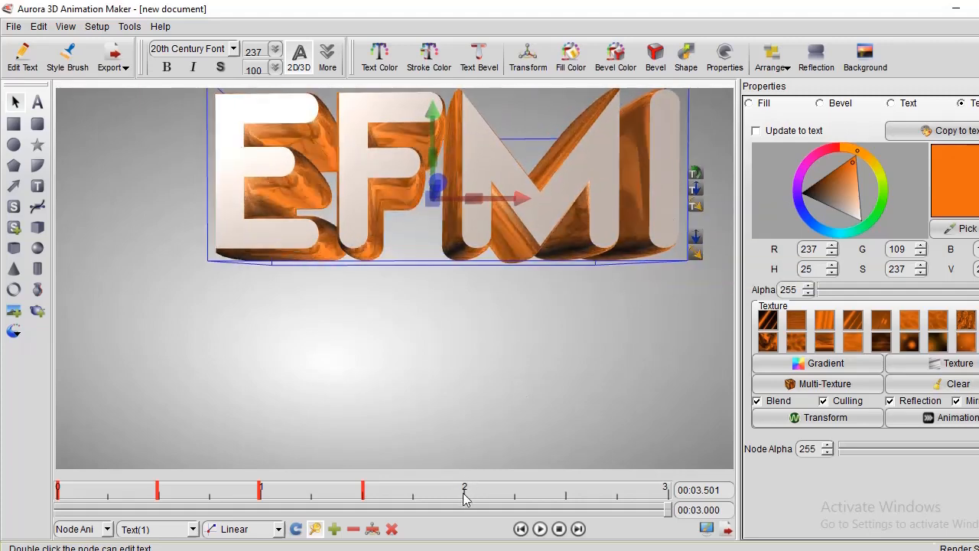
Add a keyframe at 00:01.993, then shrink the text and lower it slightly on the canvas.
{"action": "left_click", "coordinate": [463, 497]}
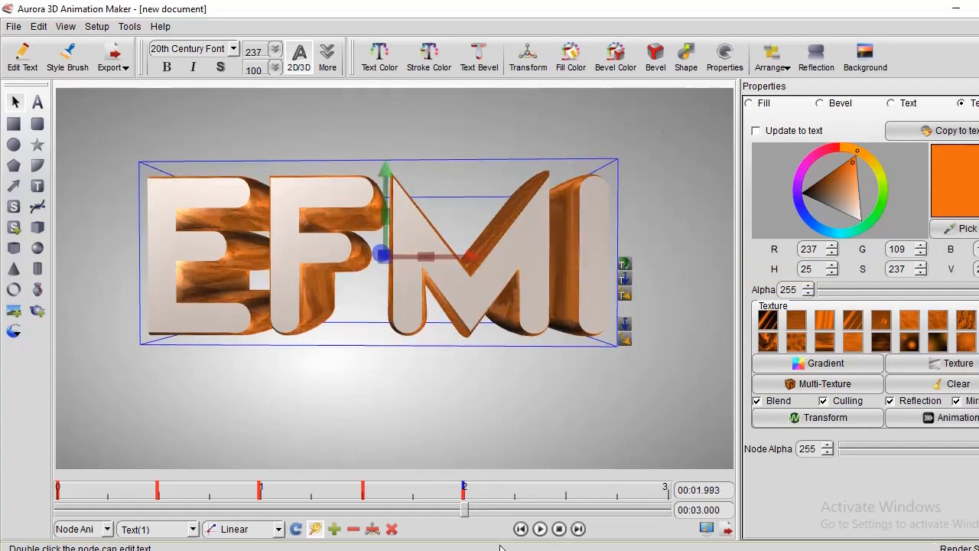
{"action": "left_click_drag", "start_coordinate": [629, 303], "coordinate": [570, 295]}
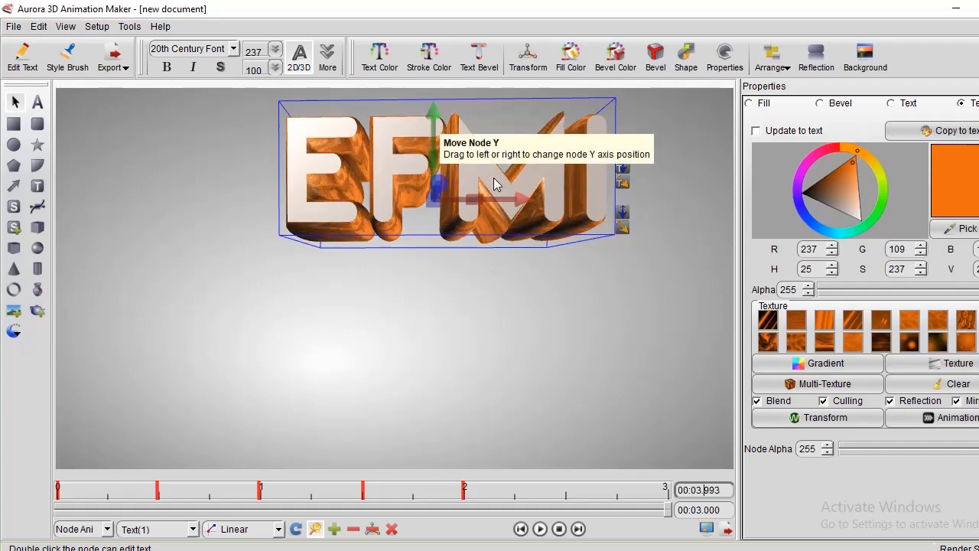
{"action": "mouse_move", "coordinate": [526, 201]}
{"action": "left_mouse_down"}
{"action": "mouse_move", "coordinate": [545, 183]}
{"action": "mouse_move", "coordinate": [524, 219]}
{"action": "left_mouse_up"}
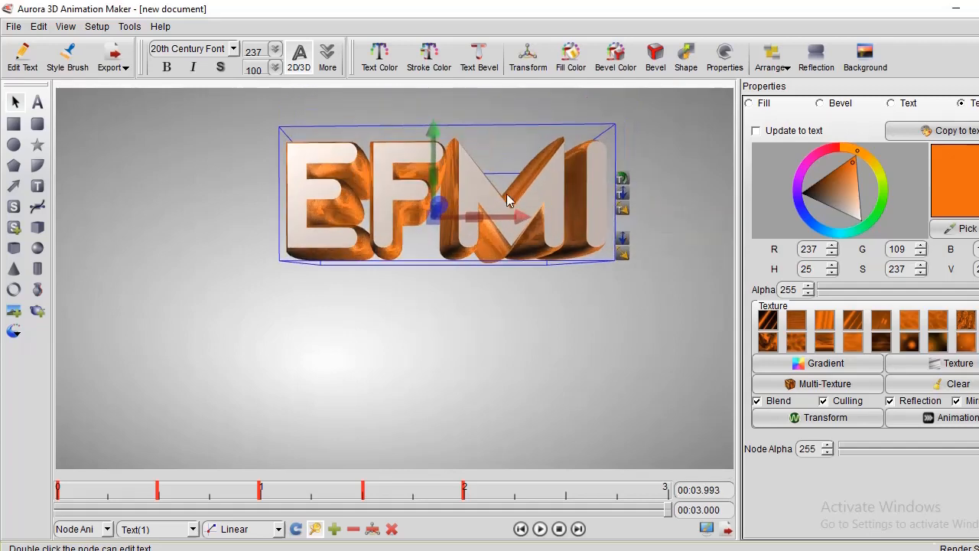
At 00:03.993, spin the text several times within its plane, then turn it so it slopes down to the right at an angle.
{"action": "left_click_drag", "start_coordinate": [441, 209], "coordinate": [545, 173]}
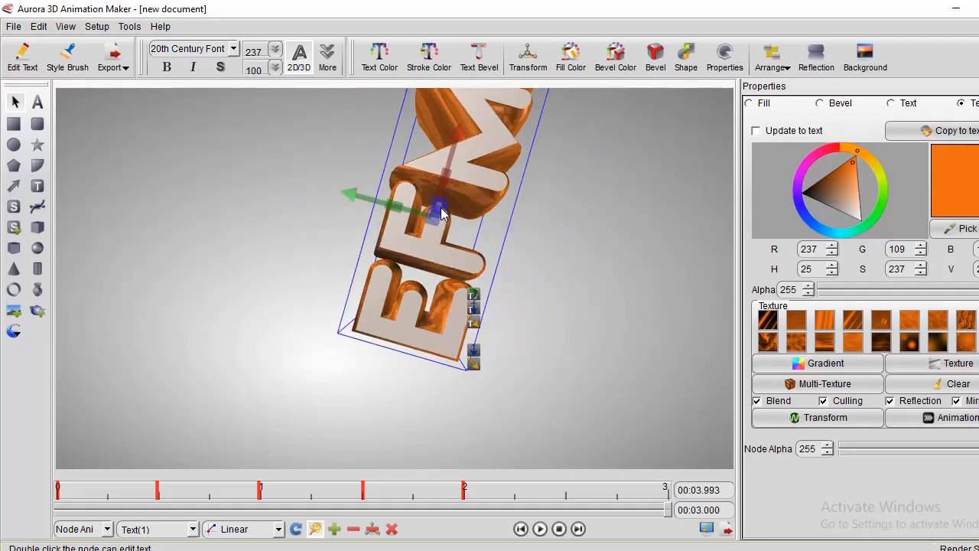
{"action": "left_click_drag", "start_coordinate": [441, 214], "coordinate": [685, 144]}
{"action": "left_click_drag", "start_coordinate": [437, 203], "coordinate": [740, 203]}
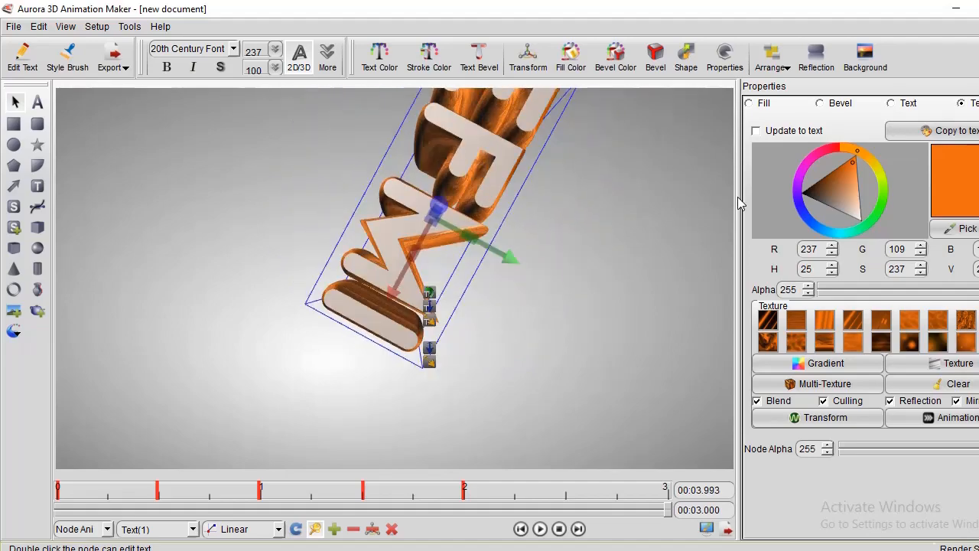
{"action": "left_click_drag", "start_coordinate": [434, 219], "coordinate": [605, 225]}
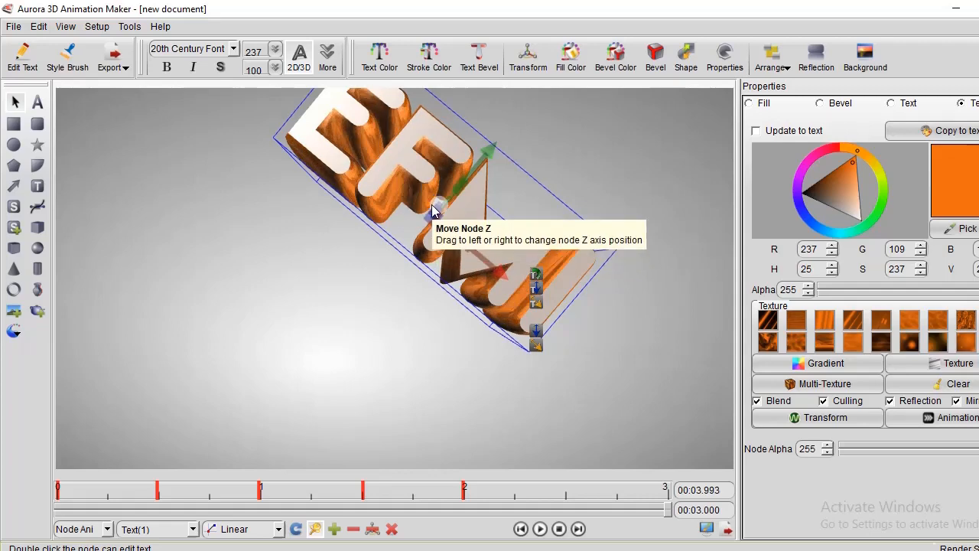
{"action": "left_click_drag", "start_coordinate": [437, 209], "coordinate": [922, 346]}
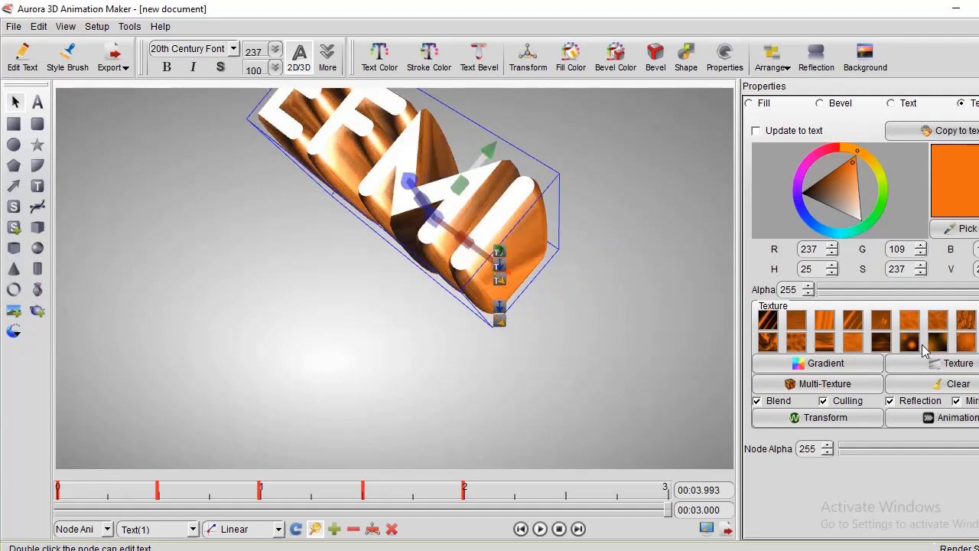
Turn the text so it rises to the right with its left side showing, then adjust its size, angle and position.
{"action": "left_click_drag", "start_coordinate": [467, 152], "coordinate": [541, 195]}
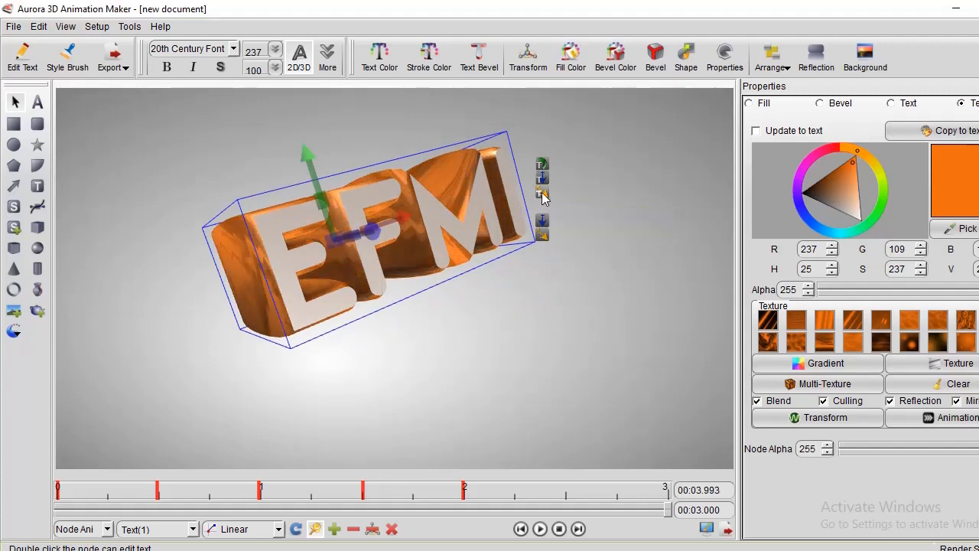
{"action": "left_click_drag", "start_coordinate": [543, 195], "coordinate": [539, 226]}
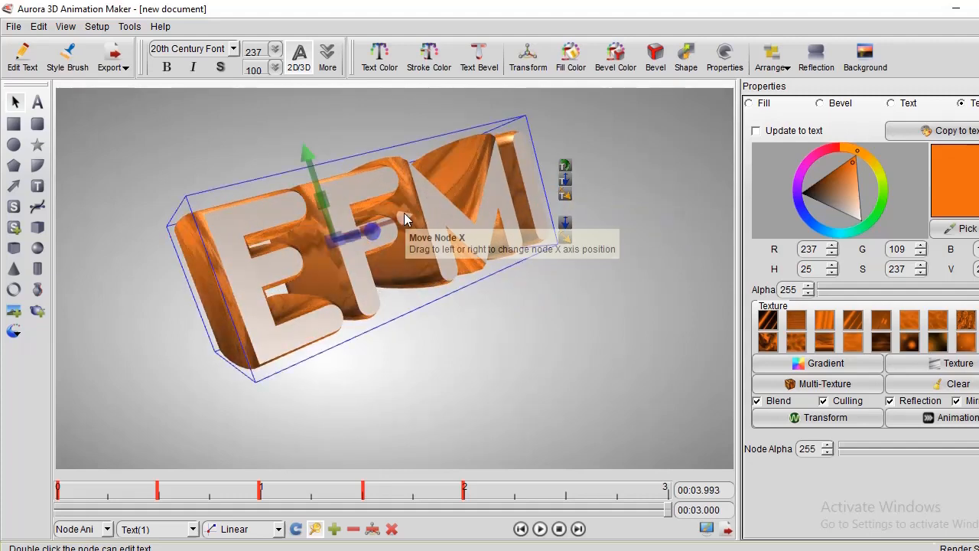
{"action": "left_click_drag", "start_coordinate": [405, 217], "coordinate": [388, 232]}
{"action": "mouse_move", "coordinate": [329, 198]}
{"action": "left_mouse_down"}
{"action": "mouse_move", "coordinate": [357, 192]}
{"action": "mouse_move", "coordinate": [322, 209]}
{"action": "left_mouse_up"}
{"action": "mouse_move", "coordinate": [313, 150]}
{"action": "left_mouse_down"}
{"action": "mouse_move", "coordinate": [313, 184]}
{"action": "mouse_move", "coordinate": [318, 154]}
{"action": "left_mouse_up"}
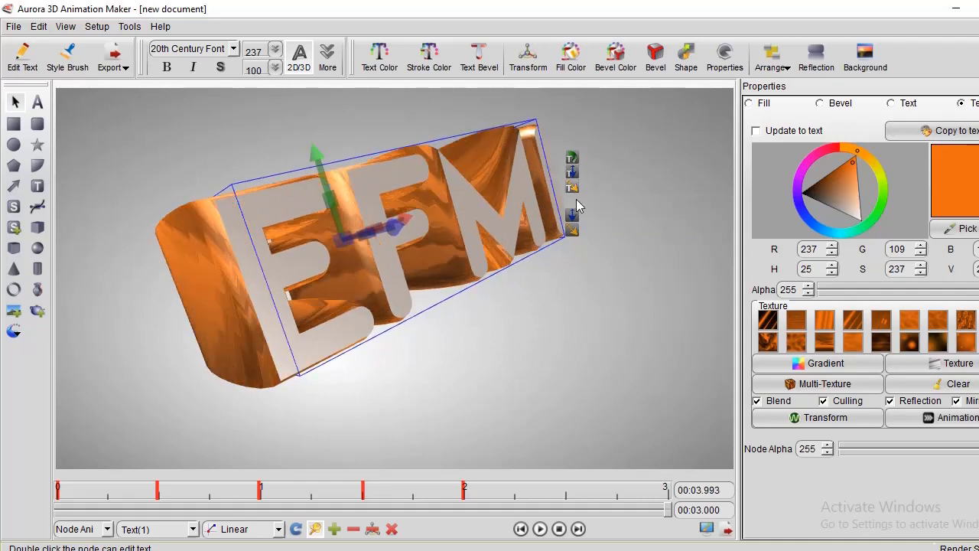
Add a keyframe at 00:02.485, set the current time to 00:03.485, and move the text to the lower part of the canvas.
{"action": "left_click", "coordinate": [565, 496]}
{"action": "right_click", "coordinate": [565, 496]}
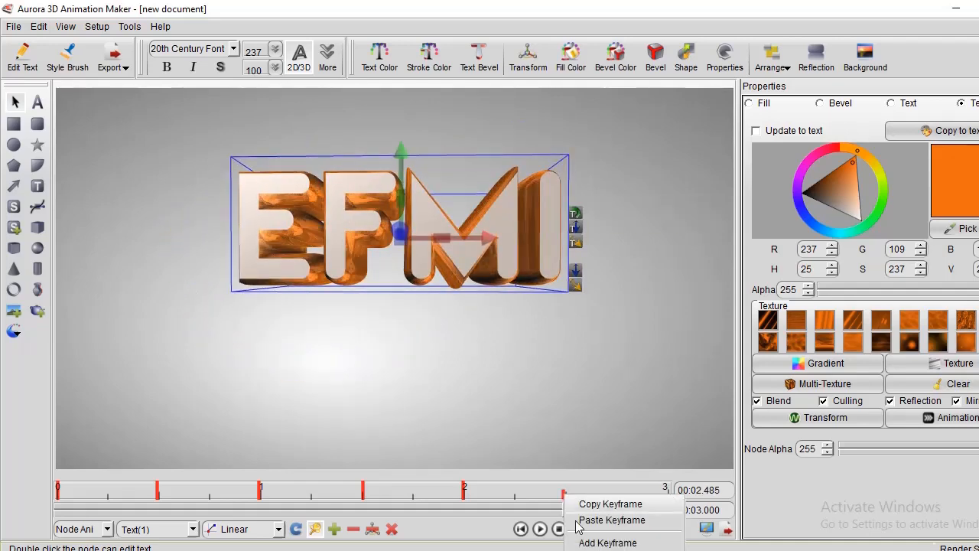
{"action": "left_click", "coordinate": [601, 545]}
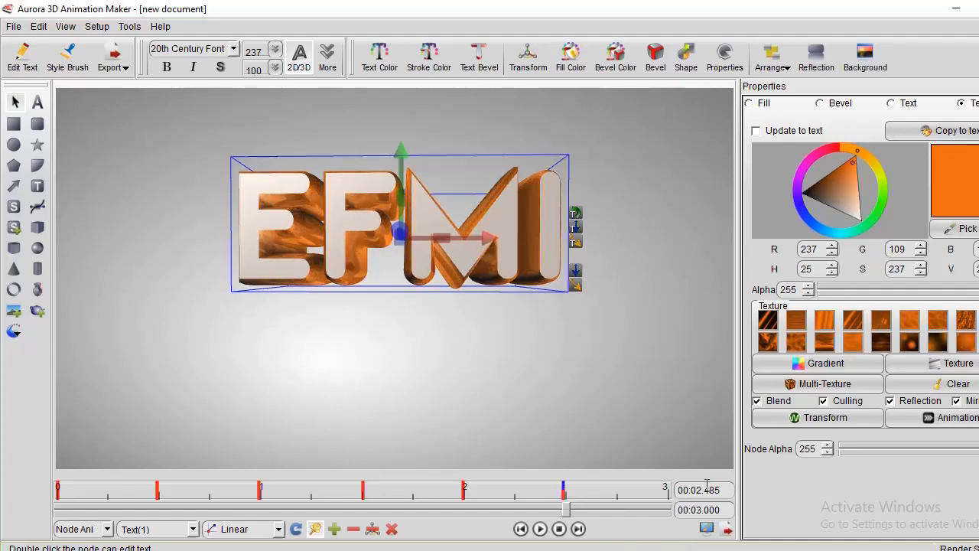
{"action": "type", "text": "3"}
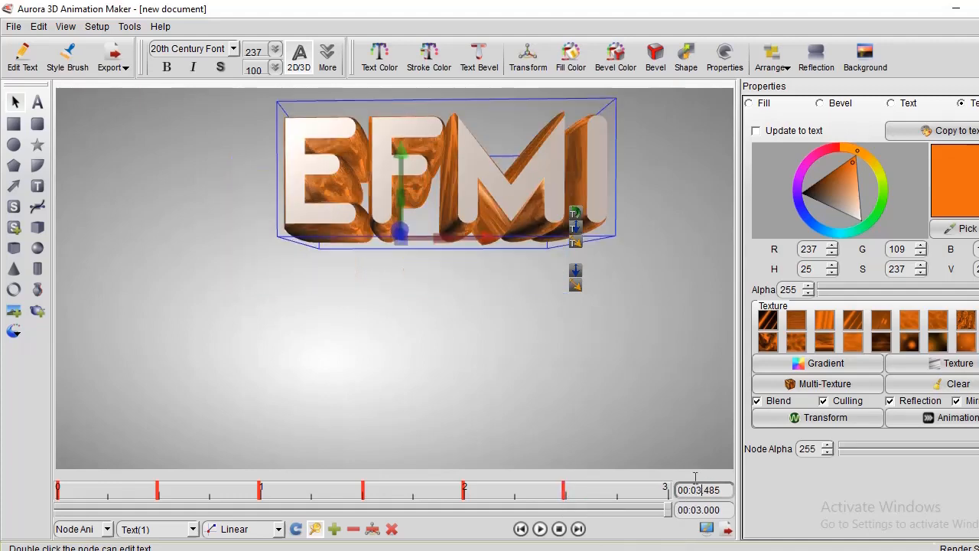
{"action": "left_click_drag", "start_coordinate": [552, 205], "coordinate": [541, 230]}
{"action": "left_click_drag", "start_coordinate": [546, 297], "coordinate": [554, 308]}
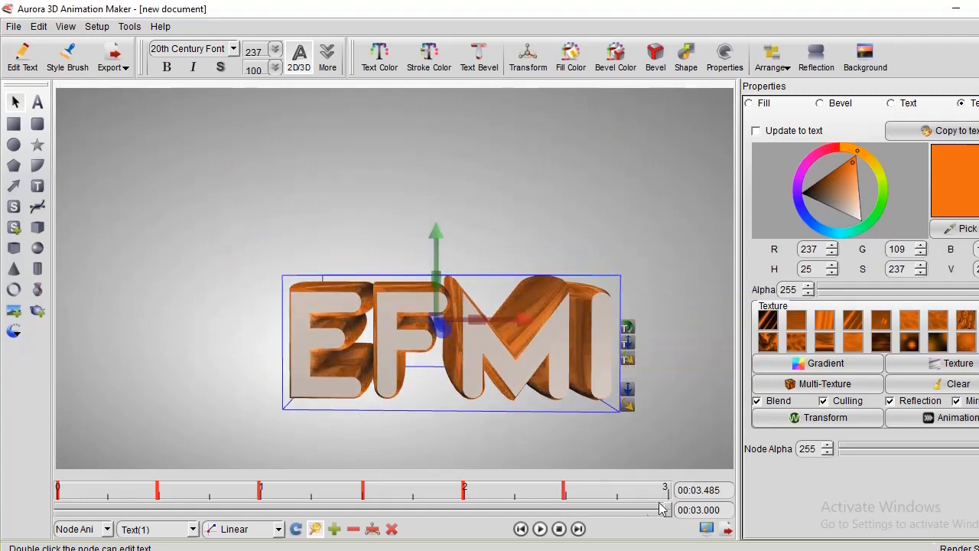
Add a keyframe at 00:02.992, move the text near the centre of the canvas, and enlarge it to span most of the width.
{"action": "left_click", "coordinate": [666, 494]}
{"action": "right_click", "coordinate": [668, 496]}
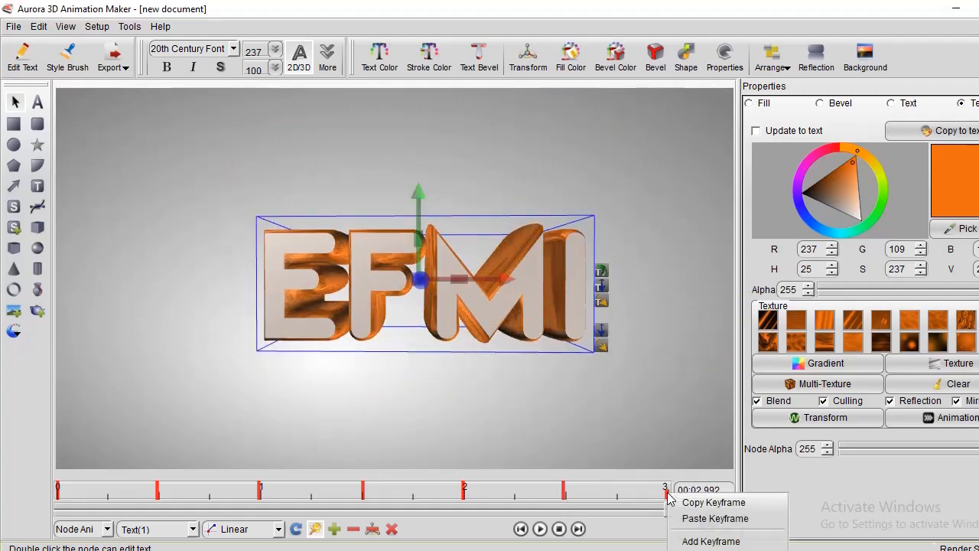
{"action": "left_click", "coordinate": [710, 541]}
{"action": "left_click_drag", "start_coordinate": [509, 309], "coordinate": [474, 283]}
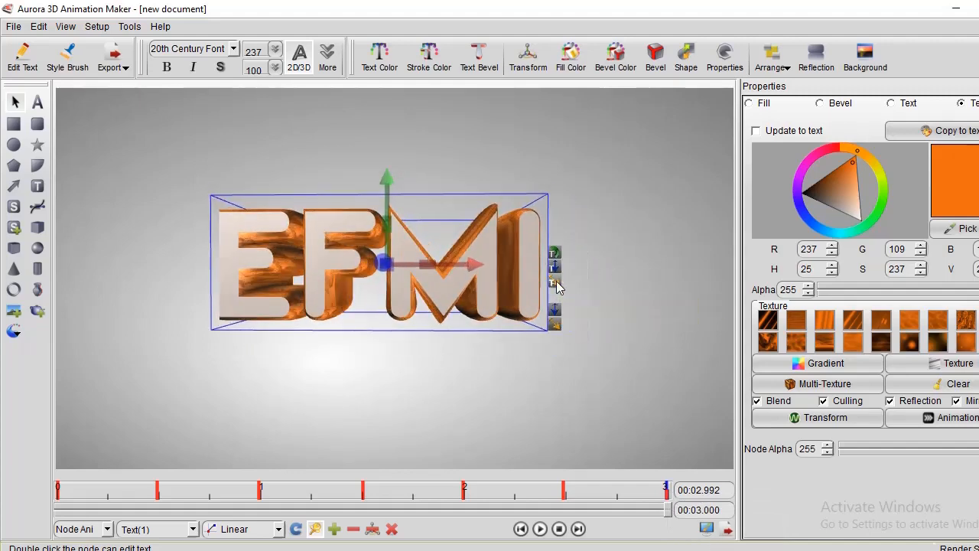
{"action": "left_click_drag", "start_coordinate": [554, 281], "coordinate": [634, 306]}
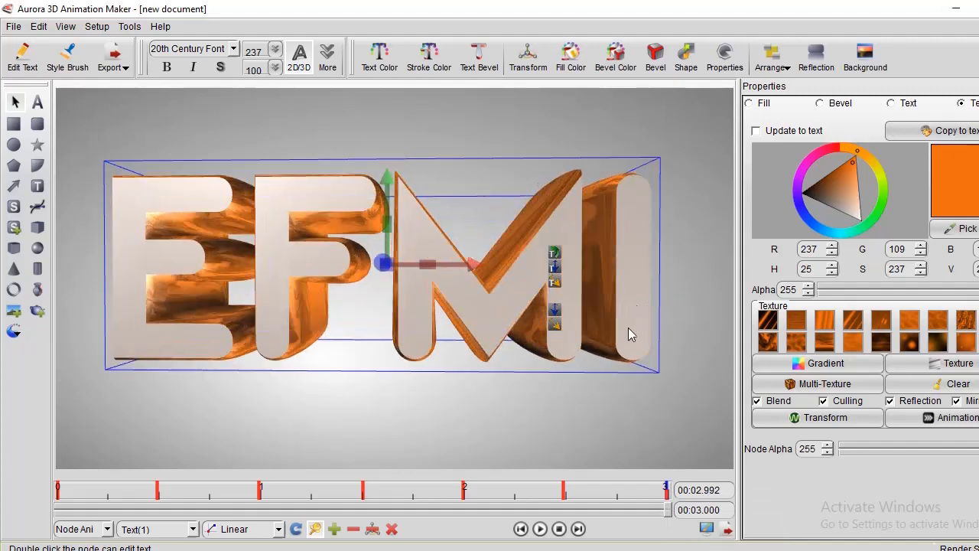
{"action": "left_click", "coordinate": [601, 388]}
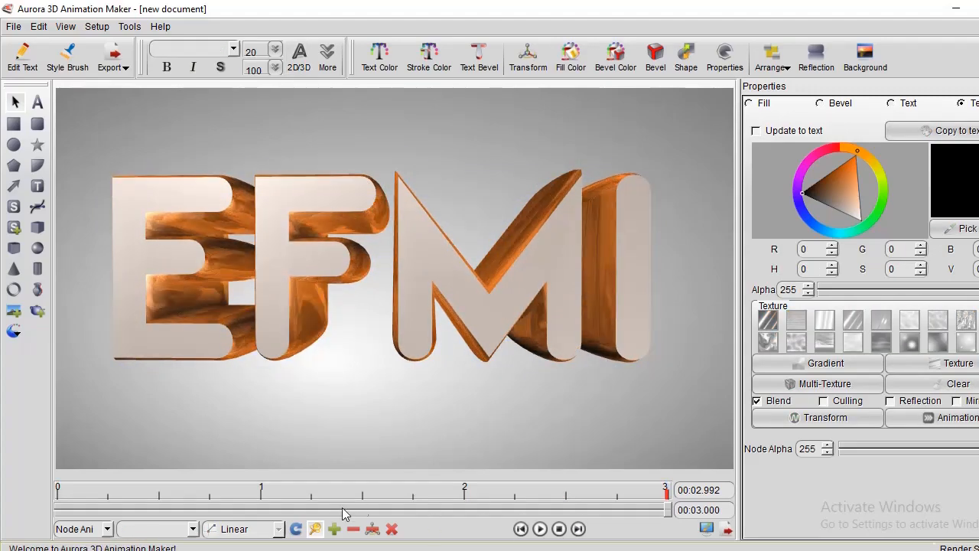
Select the text and play the whole animation twice, starting from the first keyframe.
{"action": "left_click", "coordinate": [188, 312]}
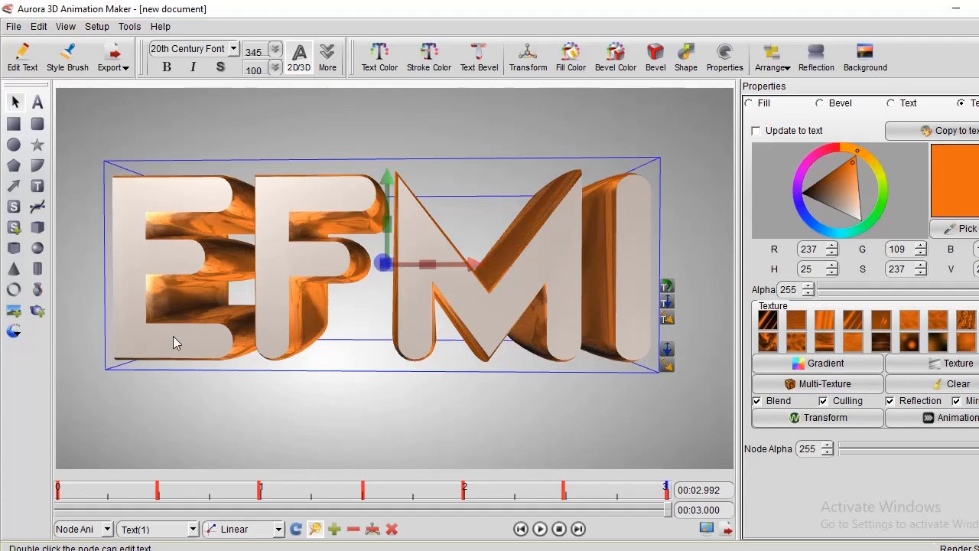
{"action": "left_click", "coordinate": [59, 491]}
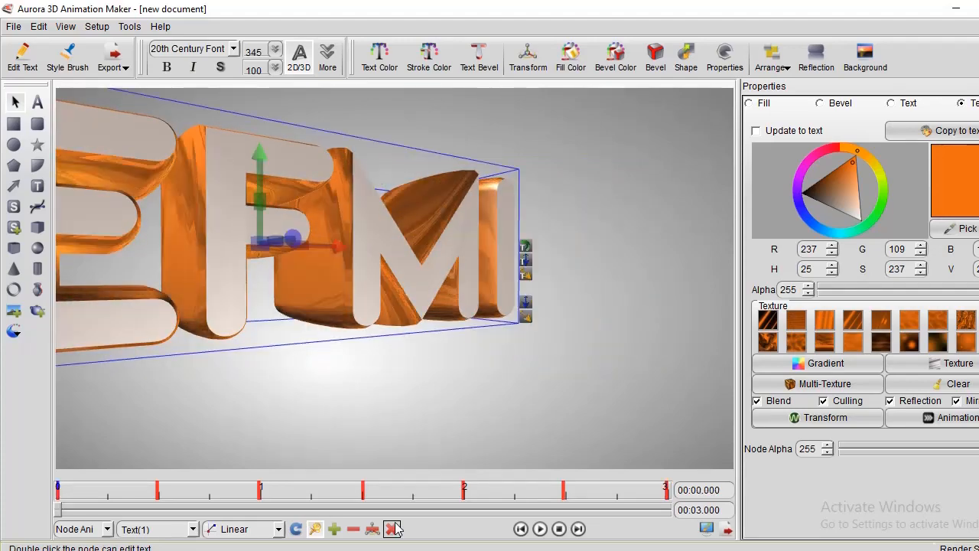
{"action": "left_click", "coordinate": [540, 529]}
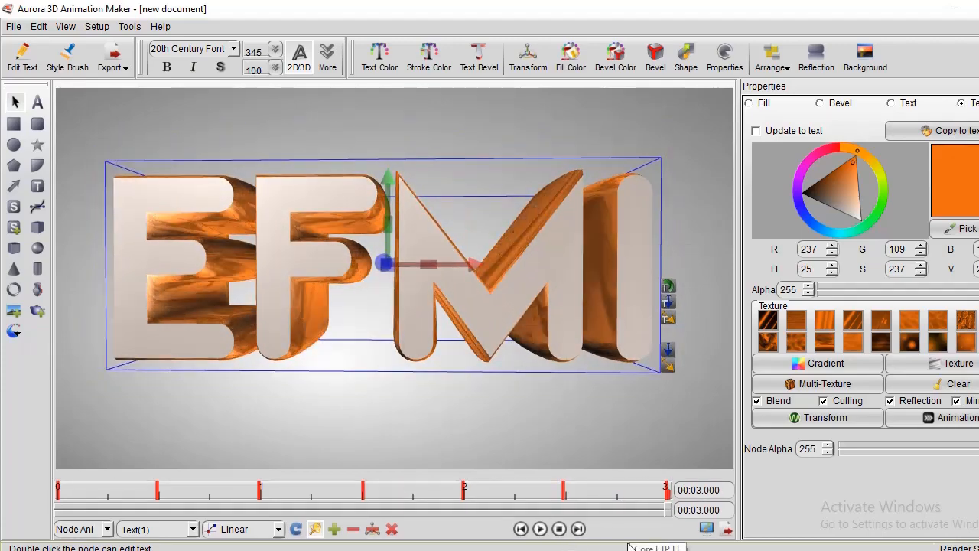
{"action": "left_click", "coordinate": [541, 530]}
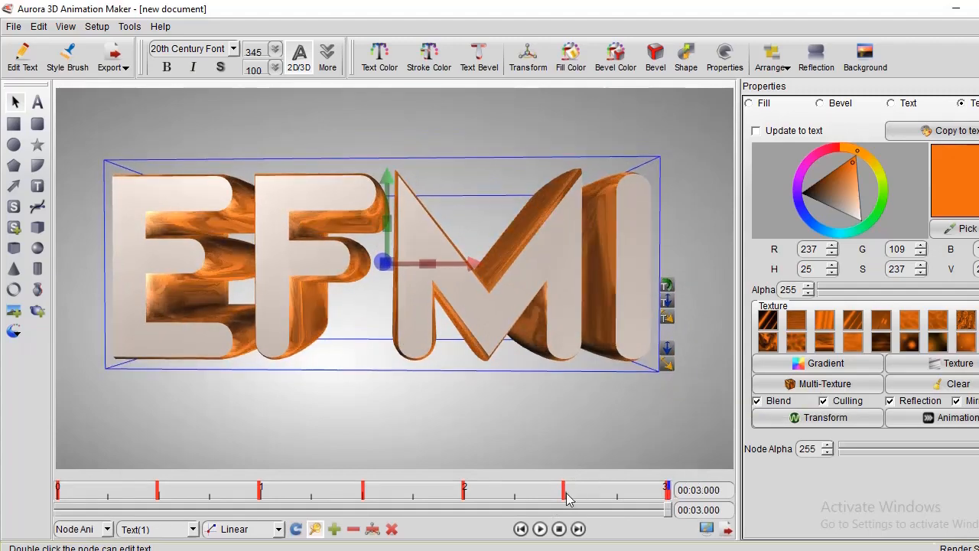
Check the text's pose at 00:03.470 and 00:03.991, then deselect it and play the animation.
{"action": "left_click", "coordinate": [563, 495]}
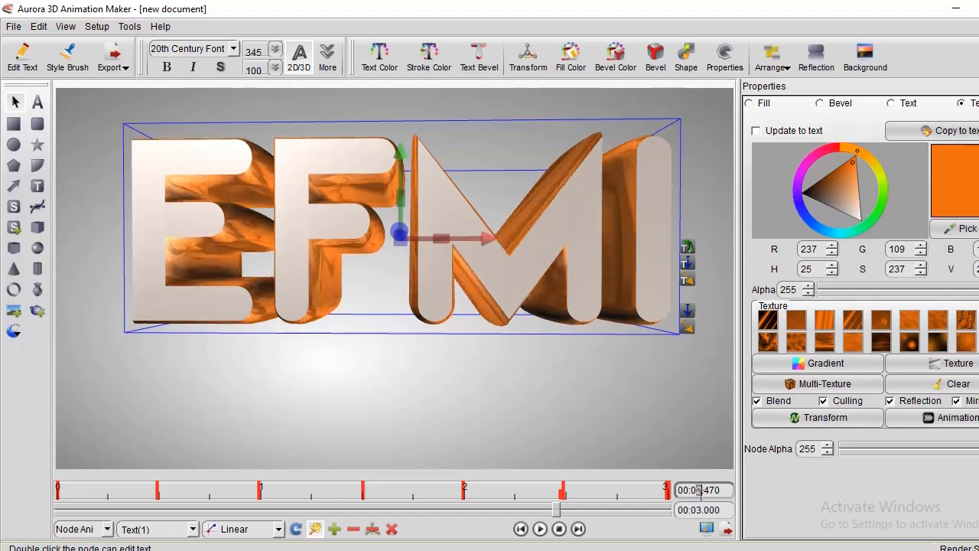
{"action": "type", "text": "3"}
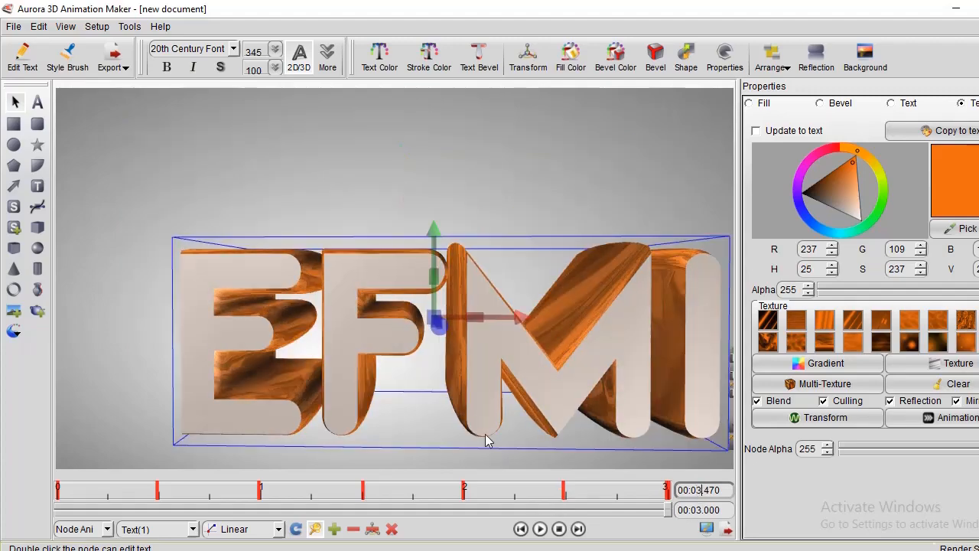
{"action": "left_click", "coordinate": [260, 494]}
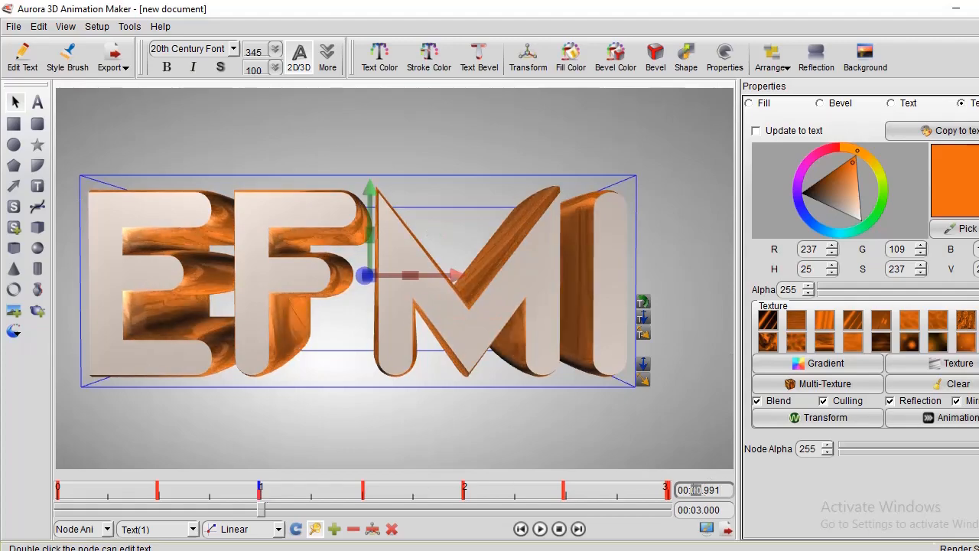
{"action": "type", "text": "3"}
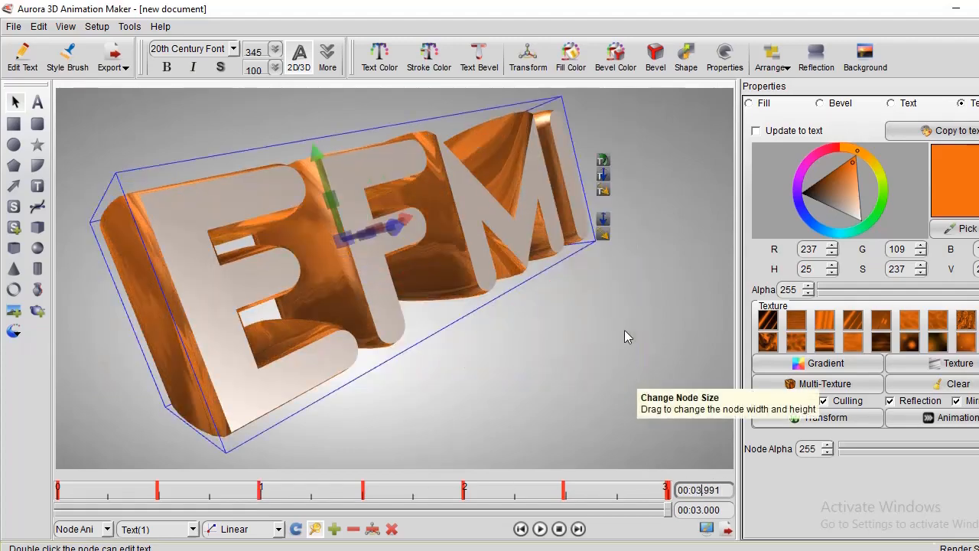
{"action": "left_click", "coordinate": [560, 332]}
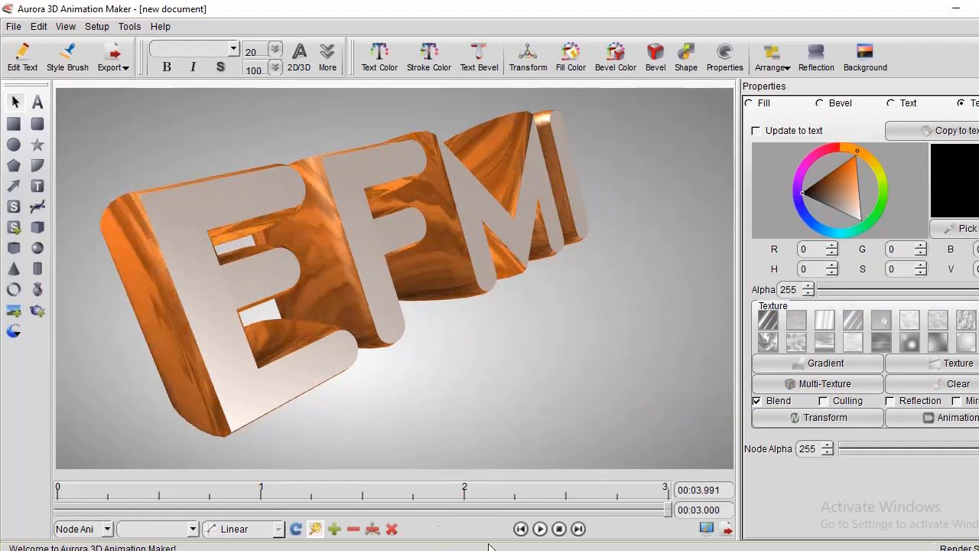
{"action": "left_click", "coordinate": [539, 529]}
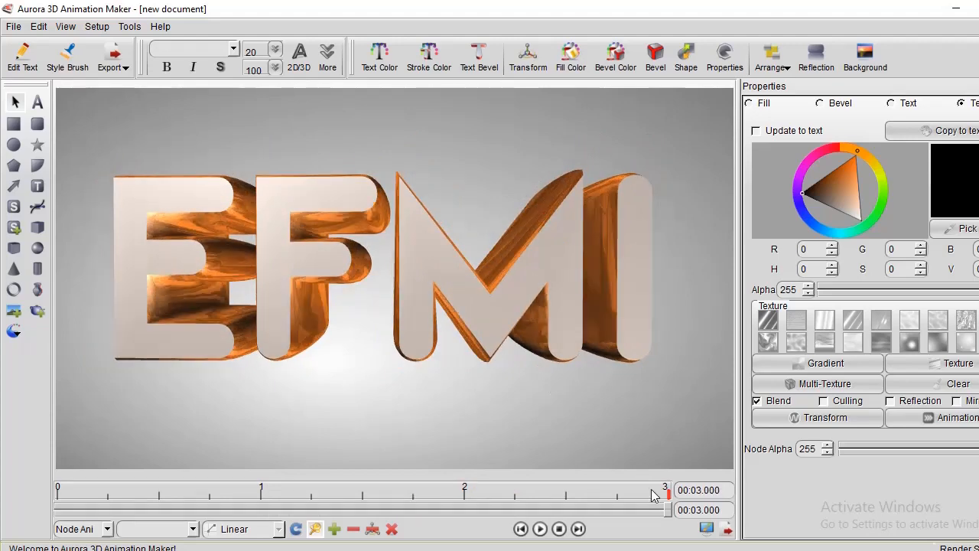
Export the animation as an AVI video named Pert 3_video in the Pert 3 folder.
{"action": "left_click", "coordinate": [729, 533]}
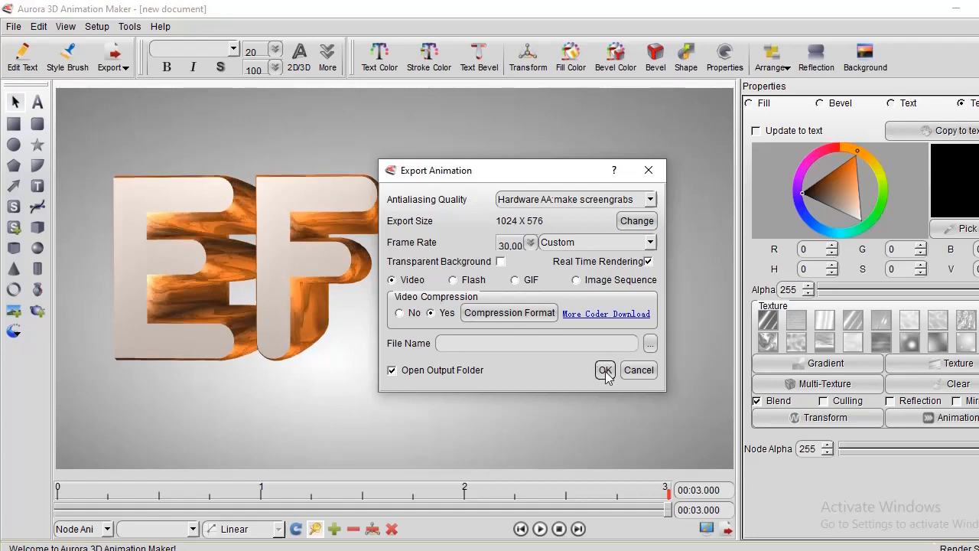
{"action": "left_click", "coordinate": [650, 344]}
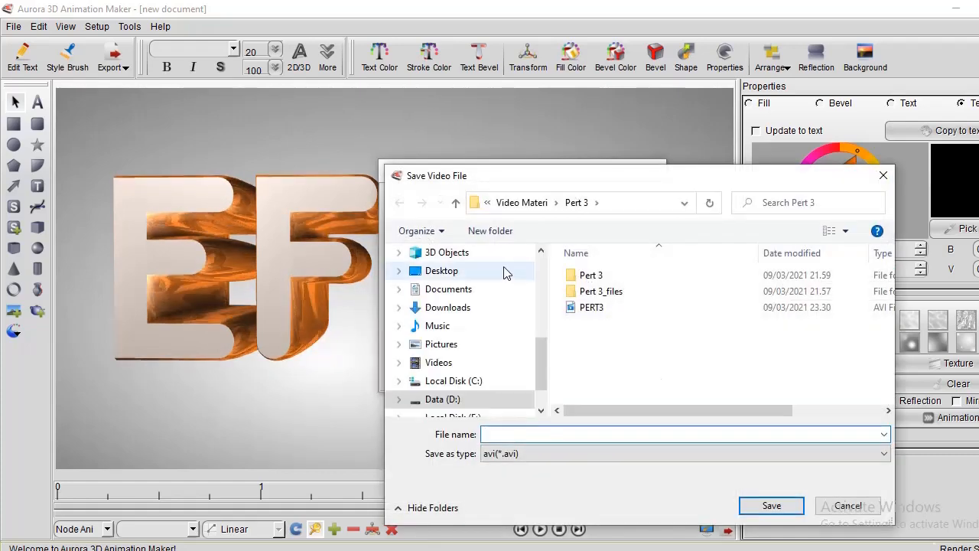
{"action": "type", "text": "P"}
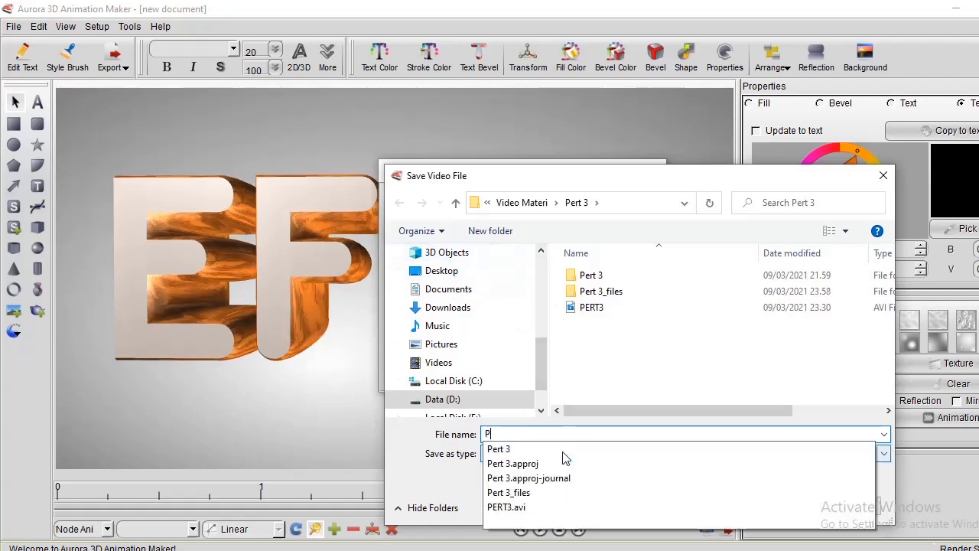
{"action": "type", "text": "ert "}
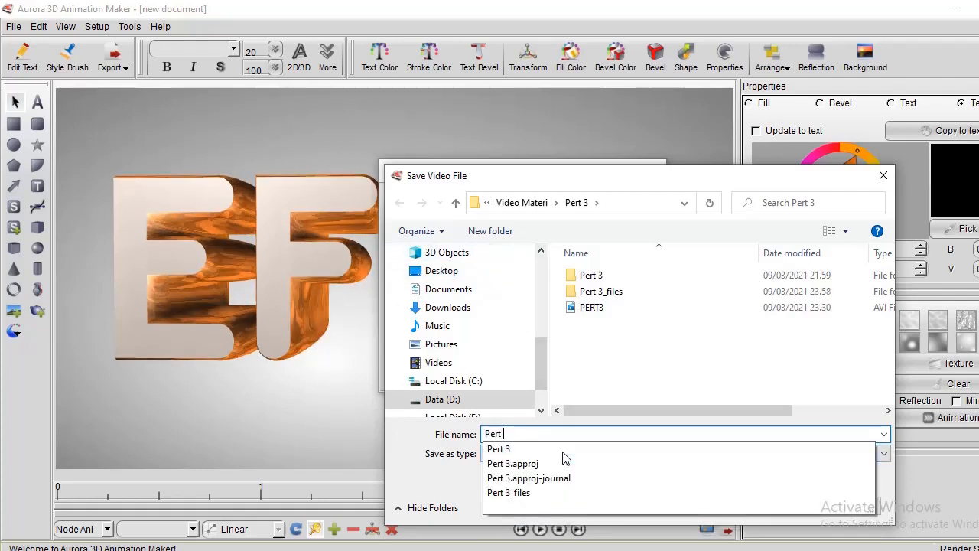
{"action": "type", "text": "2"}
{"action": "key", "text": "BackSpace"}
{"action": "type", "text": "3_"}
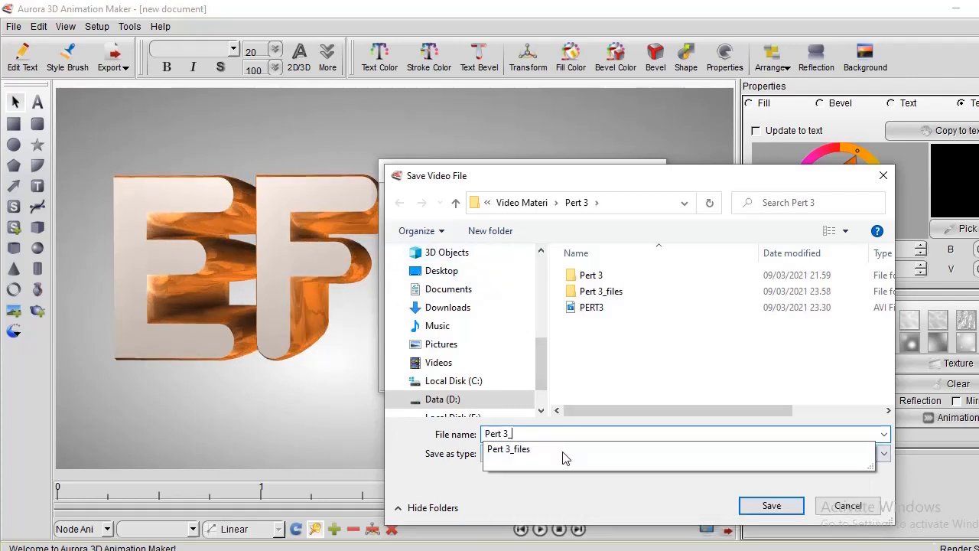
{"action": "type", "text": "video"}
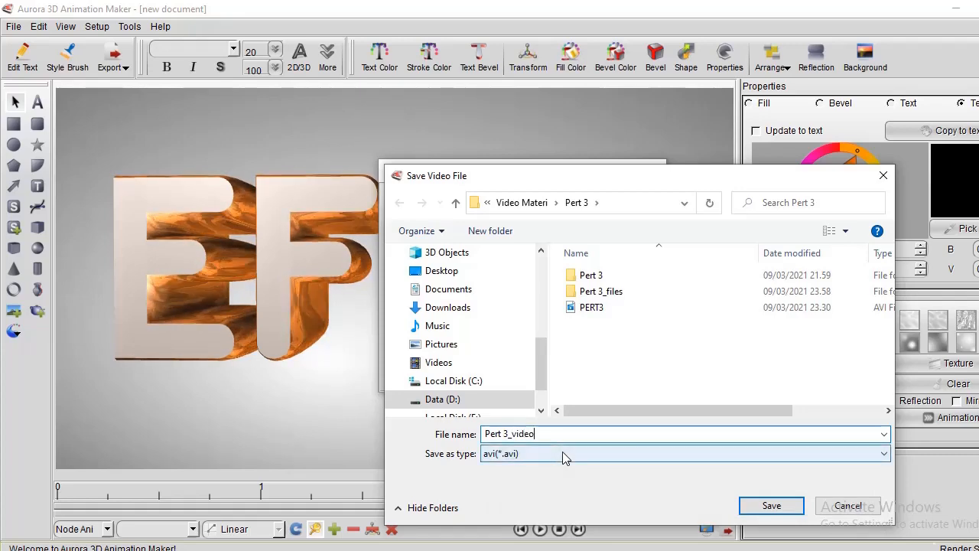
{"action": "key", "text": "Return"}
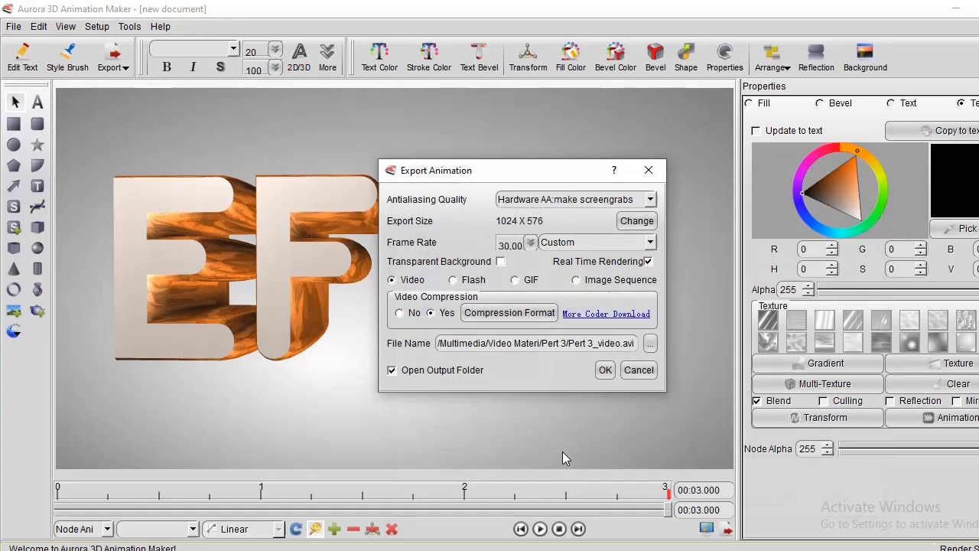
{"action": "left_click", "coordinate": [602, 373]}
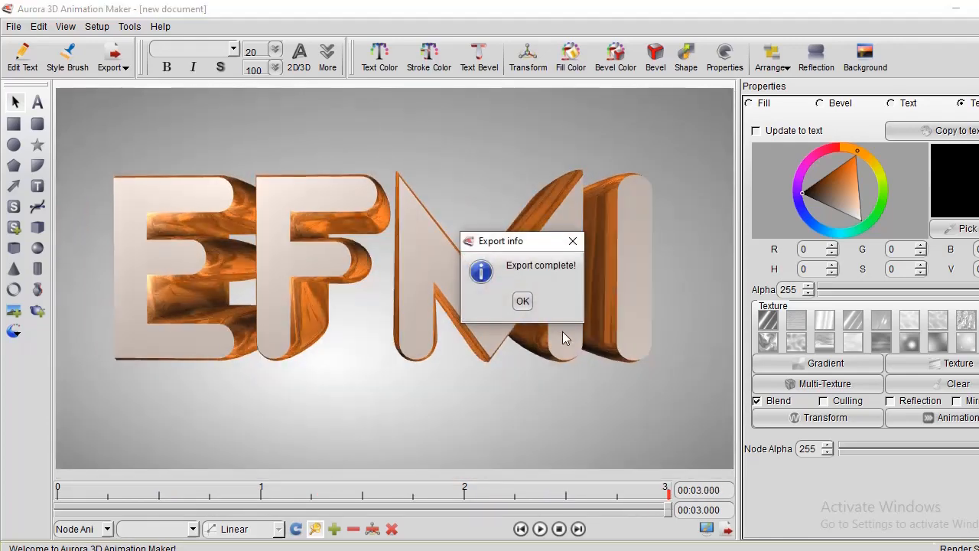
{"action": "left_click", "coordinate": [527, 300]}
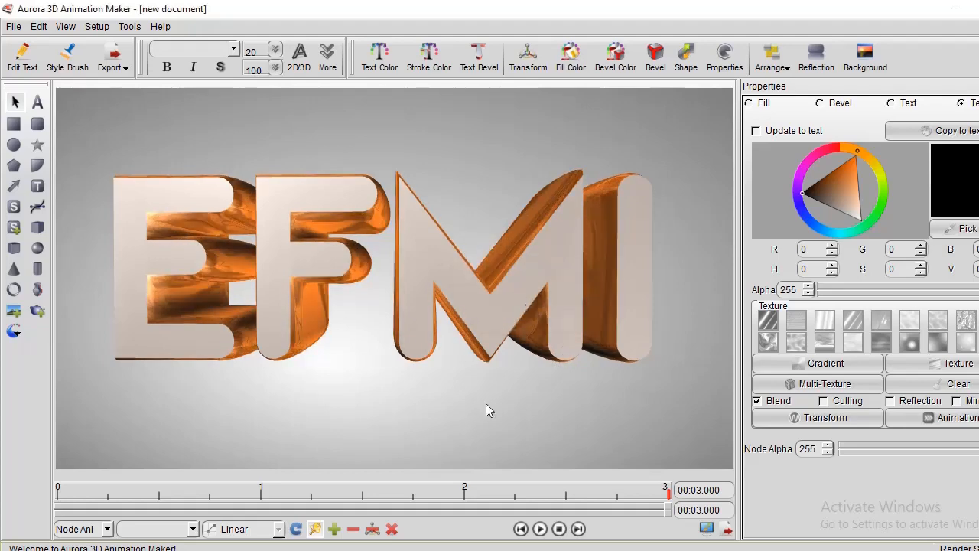
Switch to the Pert 3 folder in File Explorer and select the exported Pert 3_video file.
{"action": "mouse_move", "coordinate": [508, 550]}
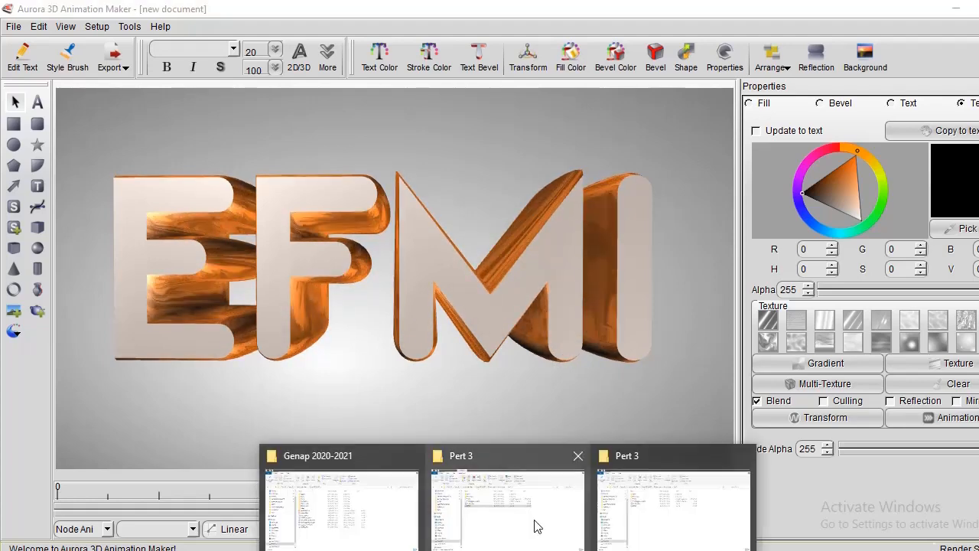
{"action": "left_click", "coordinate": [533, 525]}
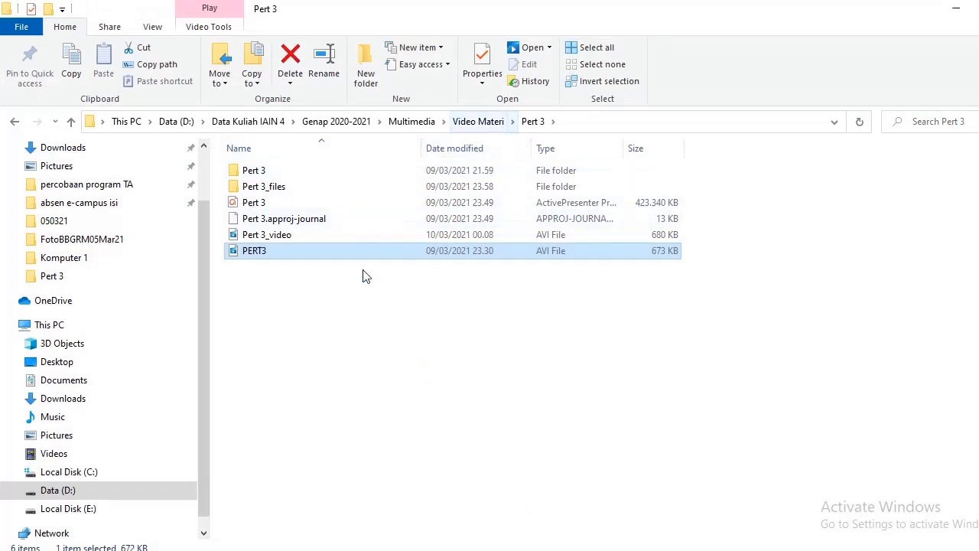
{"action": "left_click", "coordinate": [262, 236]}
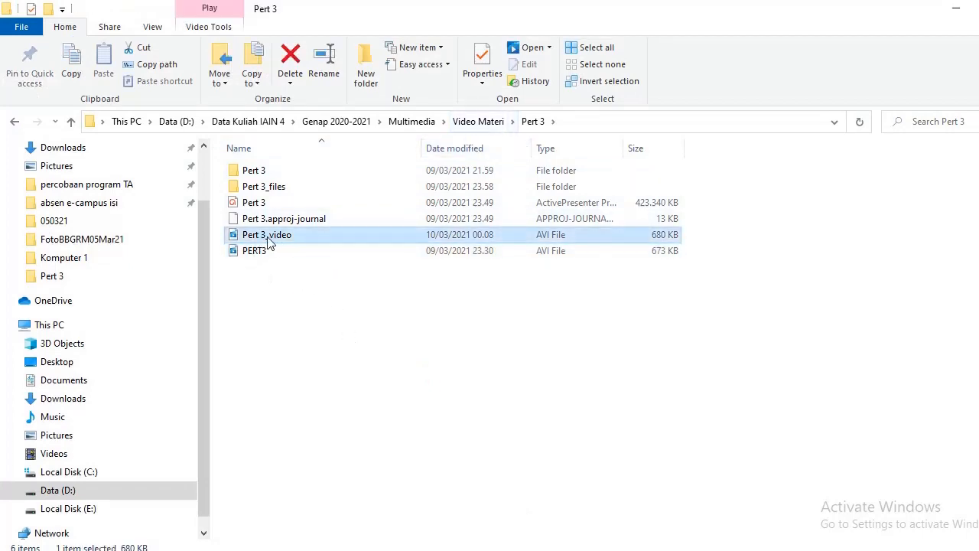